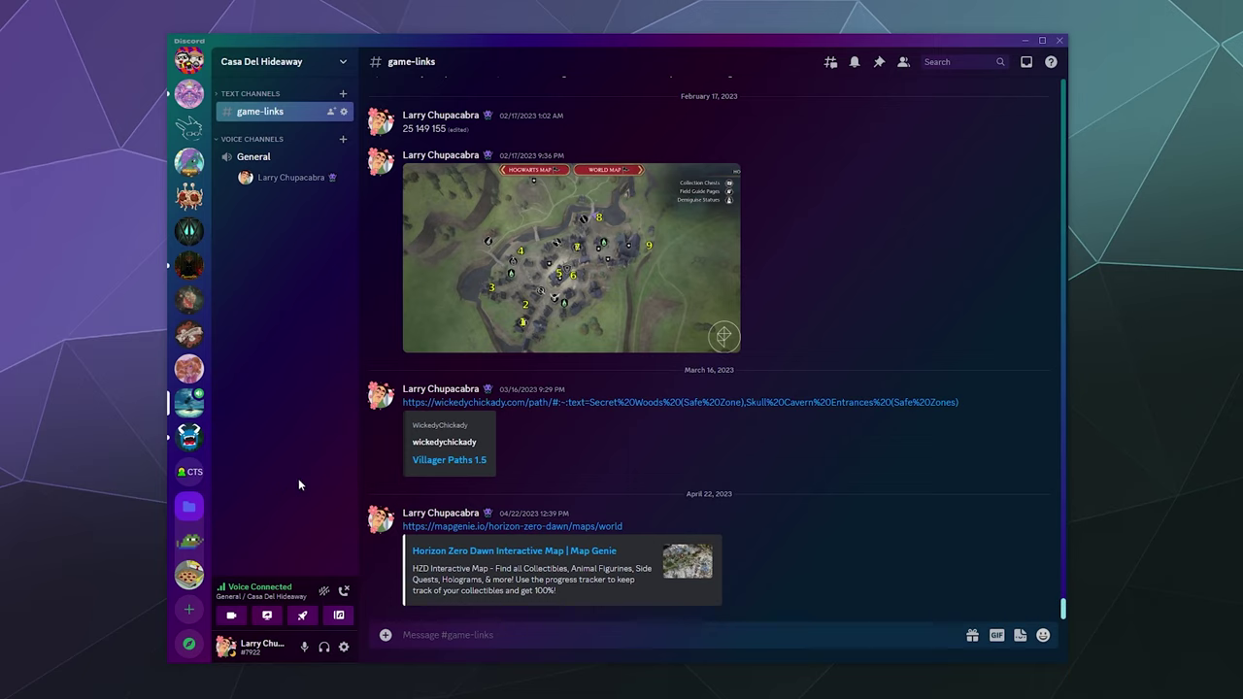
# Step: Check the voice channel's soundboard, close it, and open the Soundboard page of the Casa Del Hideaway server settings
pyautogui.click(339, 616)
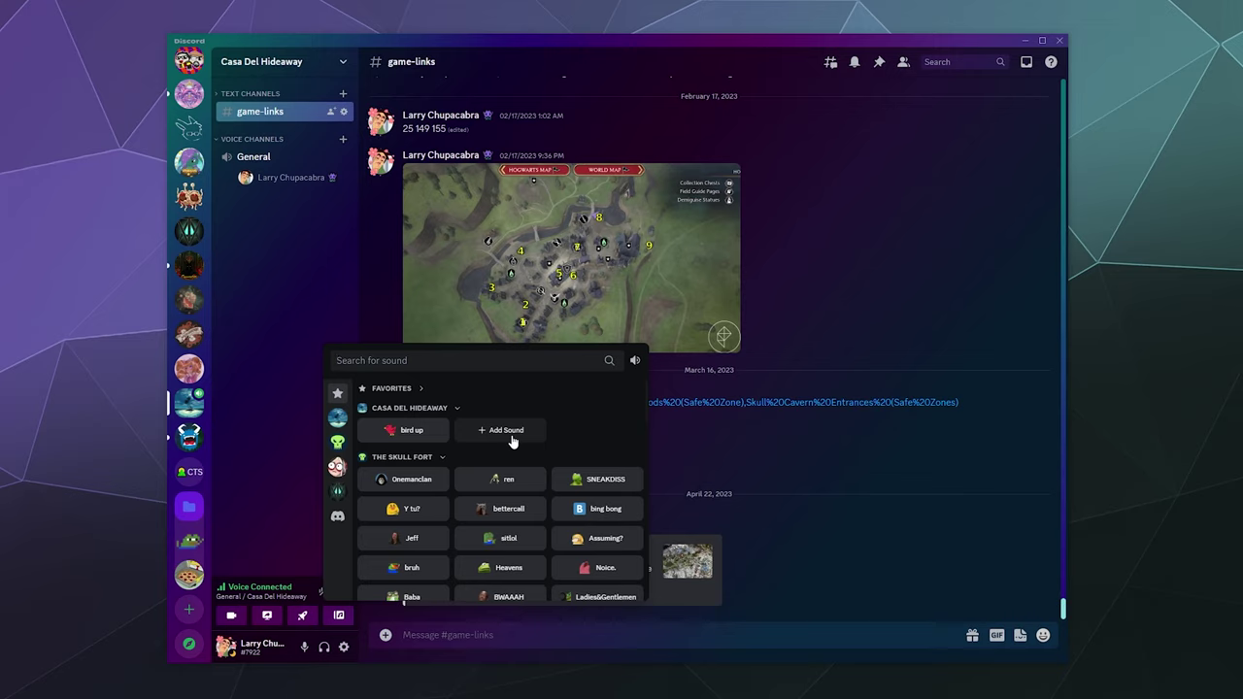
pyautogui.click(283, 218)
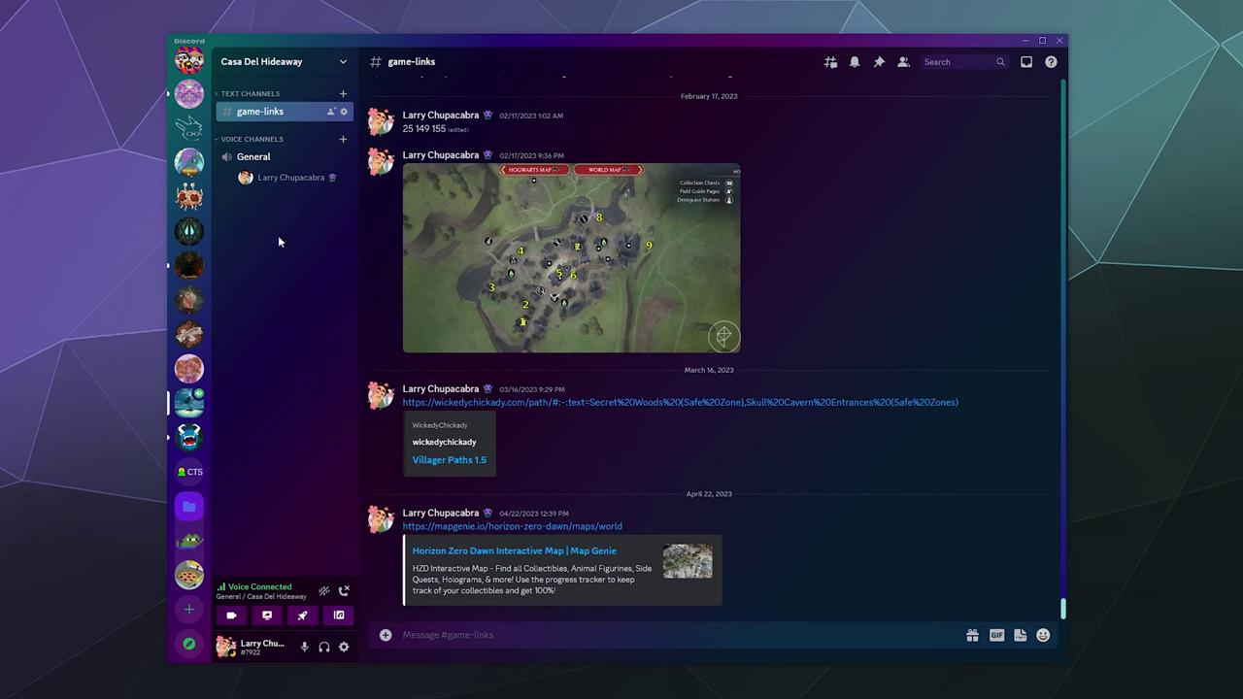
pyautogui.click(335, 61)
pyautogui.click(304, 143)
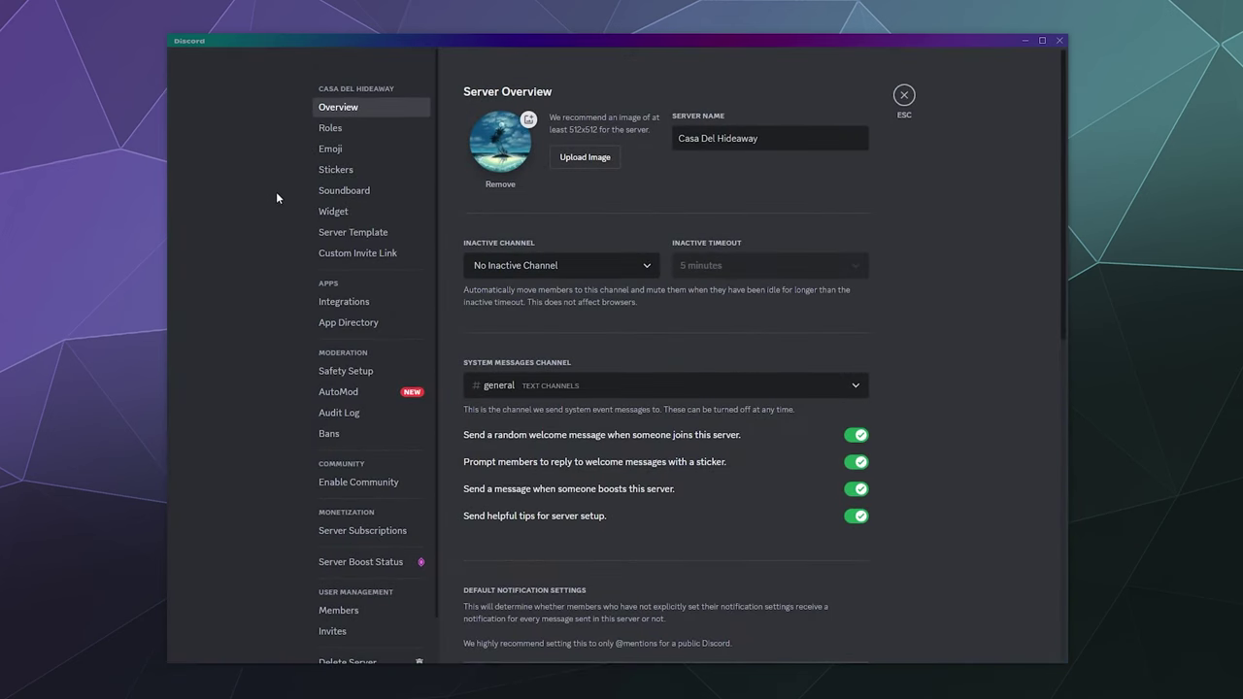
pyautogui.click(353, 192)
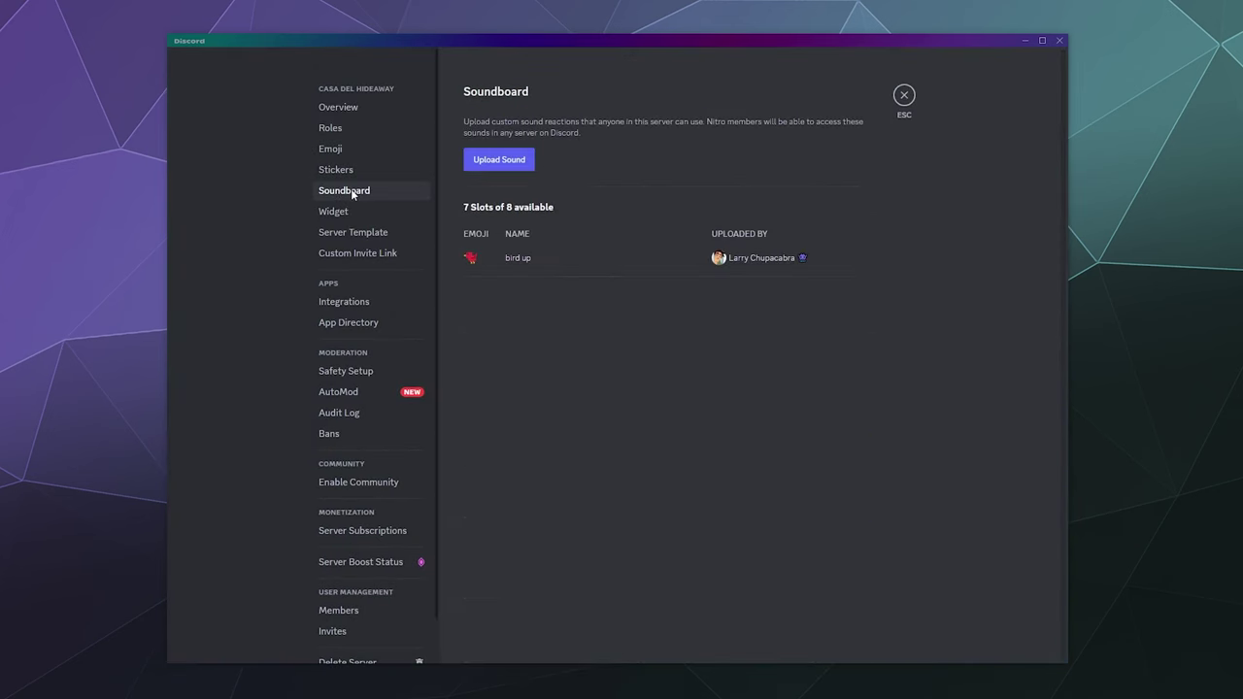
# Step: Start a new sound upload and choose emotional-damage_svaNMfN.mp3 from the Sound Clips folder as its file
pyautogui.click(501, 161)
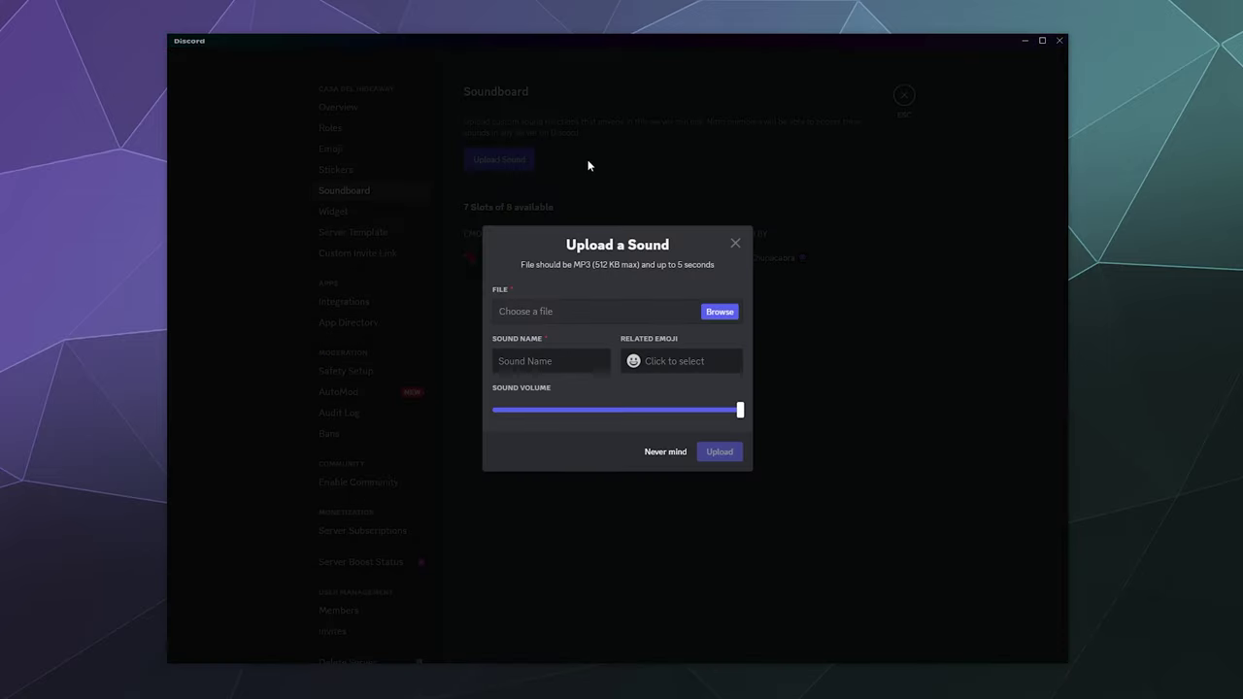
pyautogui.click(588, 163)
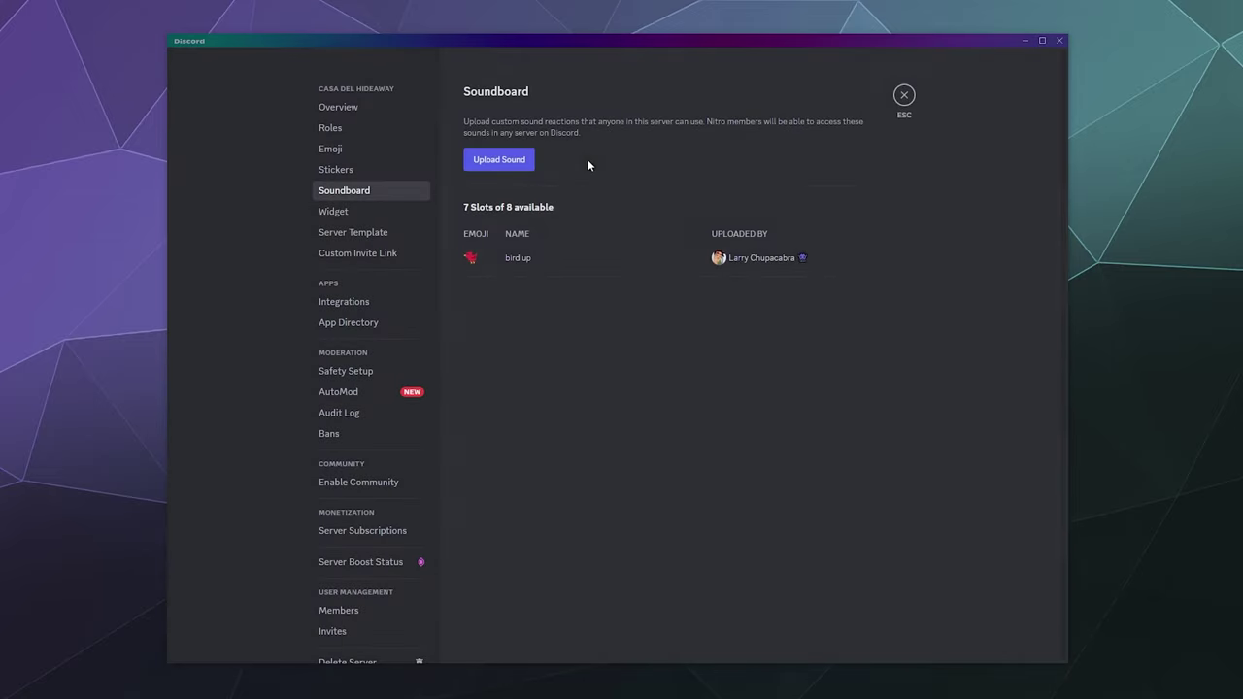
pyautogui.click(515, 163)
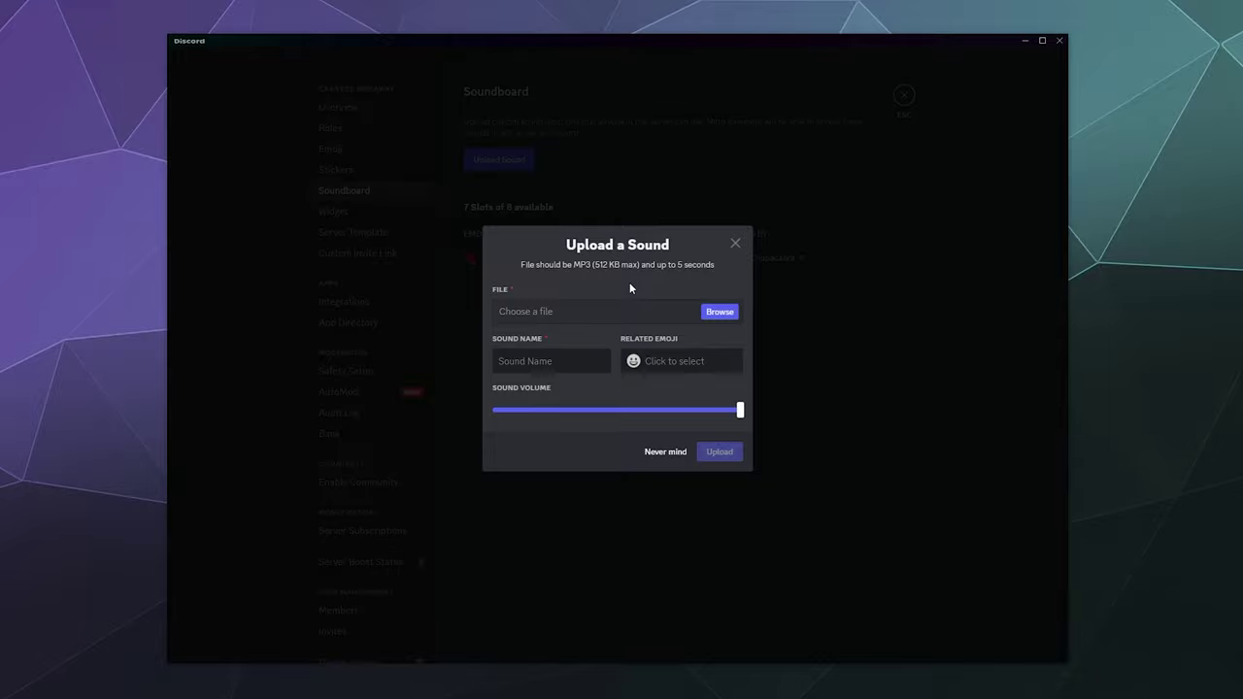
pyautogui.click(725, 314)
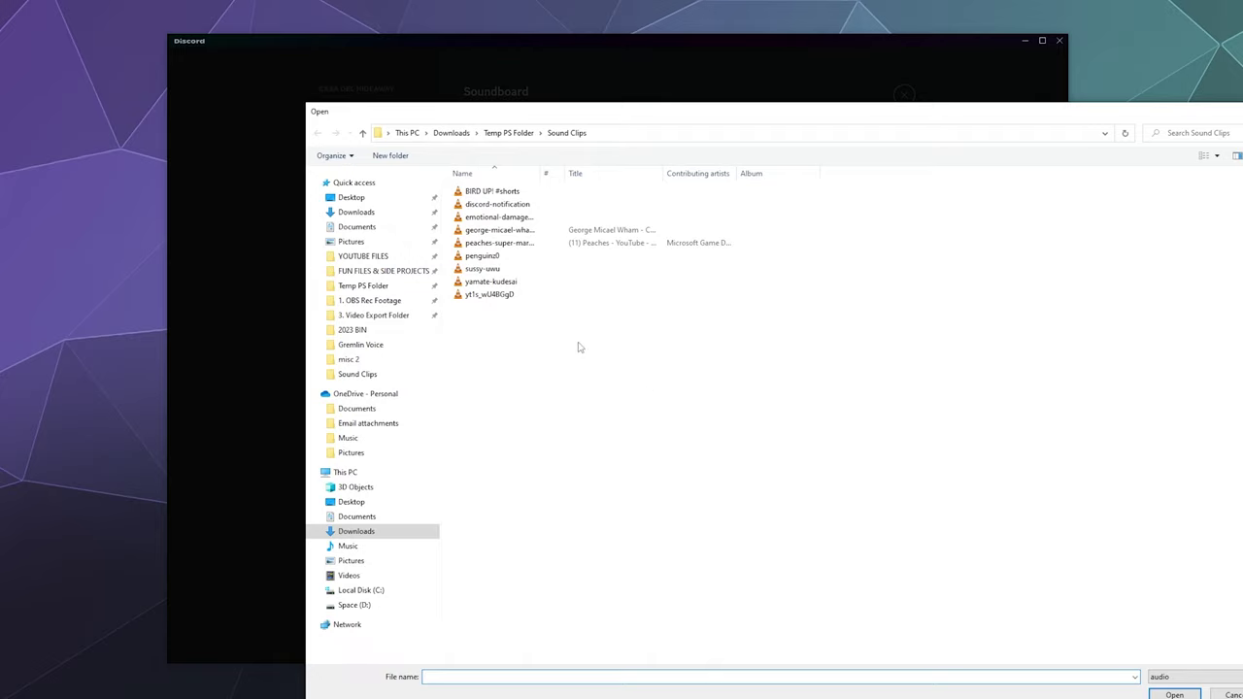
pyautogui.click(503, 217)
pyautogui.click(1174, 695)
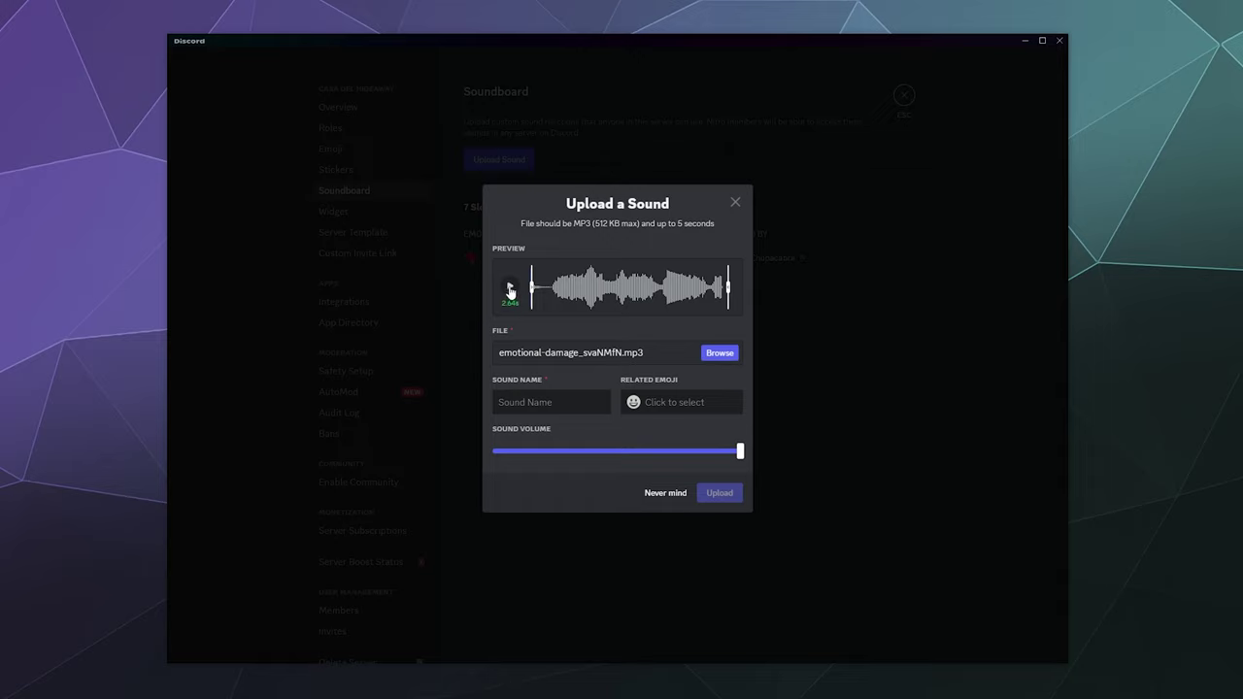
# Step: Preview the emotional-damage clip and lower its sound volume to about a quarter of the maximum
pyautogui.click(510, 290)
pyautogui.moveTo(740, 450); pyautogui.dragTo(580, 452)
pyautogui.click(510, 289)
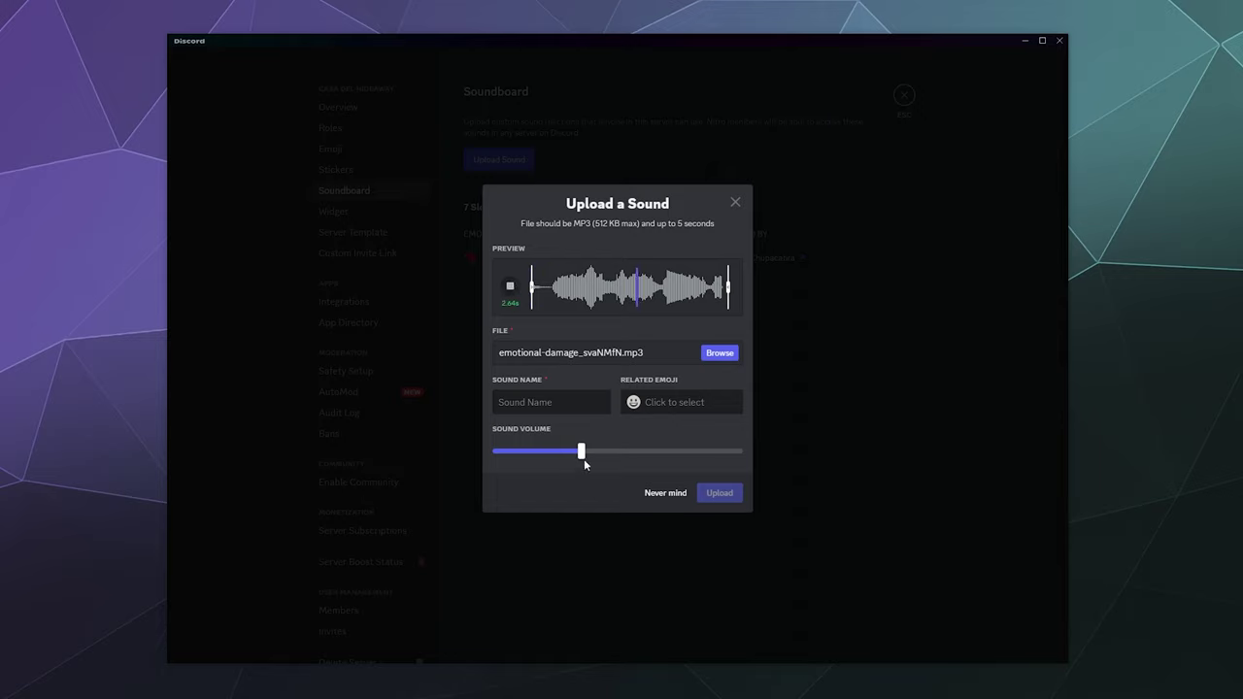
pyautogui.moveTo(581, 452)
pyautogui.moveTo(581, 451)
pyautogui.mouseDown()
pyautogui.moveTo(535, 452)
pyautogui.moveTo(744, 453)
pyautogui.moveTo(561, 452)
pyautogui.mouseUp()
# Step: Enter "Emotionl Damage" as the name of the sound
pyautogui.click(551, 401)
pyautogui.write('Emotionl')
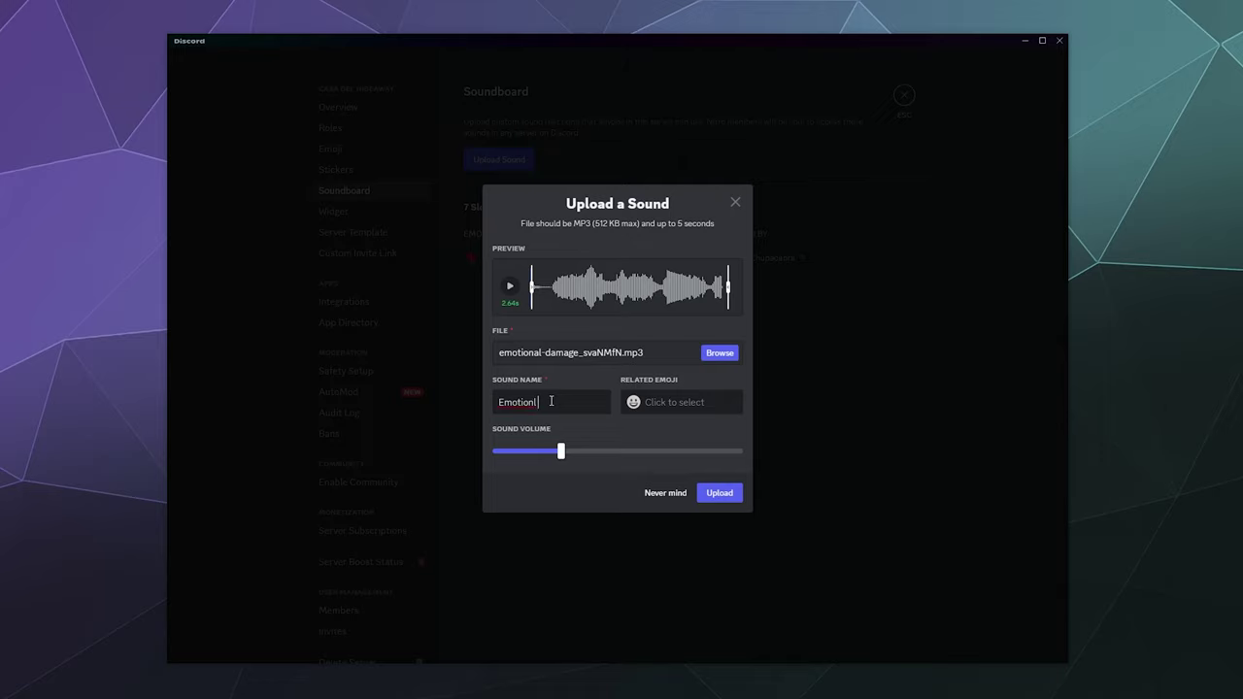
pyautogui.write(' Damage')
# Step: Search the emojis for "sad", pick crying_cat_face as the related emoji, and upload the sound
pyautogui.click(686, 401)
pyautogui.scroll(-15, 699, 276)
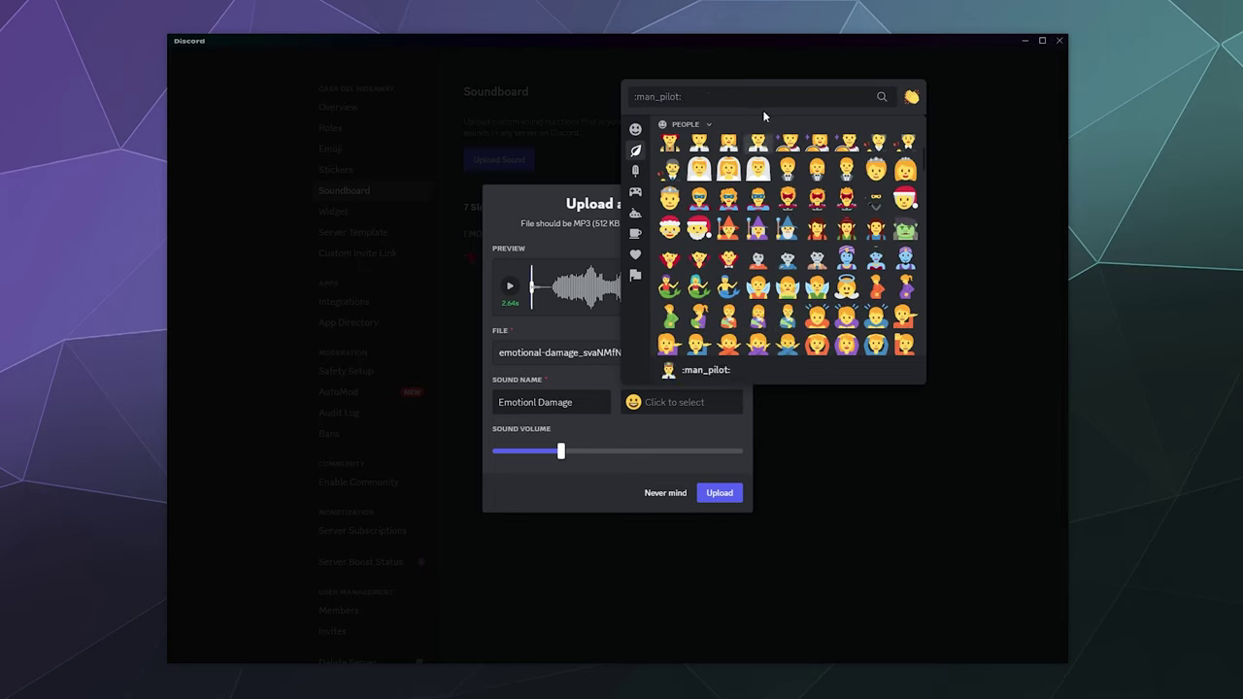
pyautogui.scroll(-5, 793, 238)
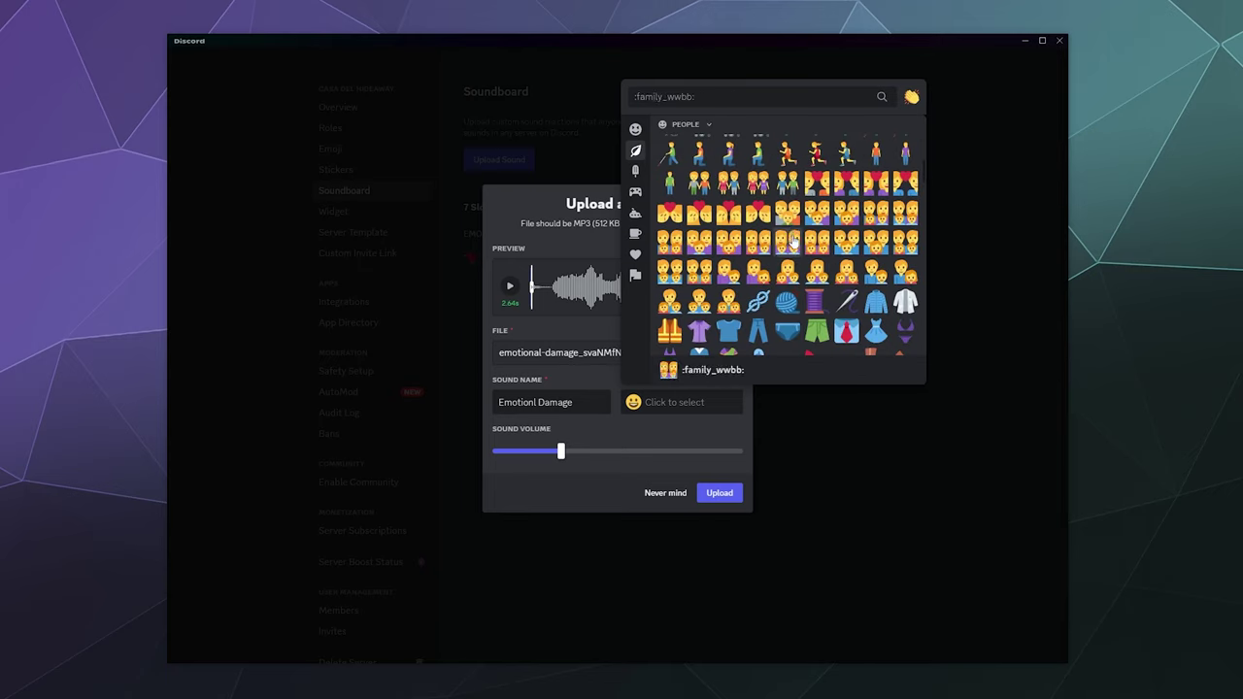
pyautogui.scroll(-3, 793, 238)
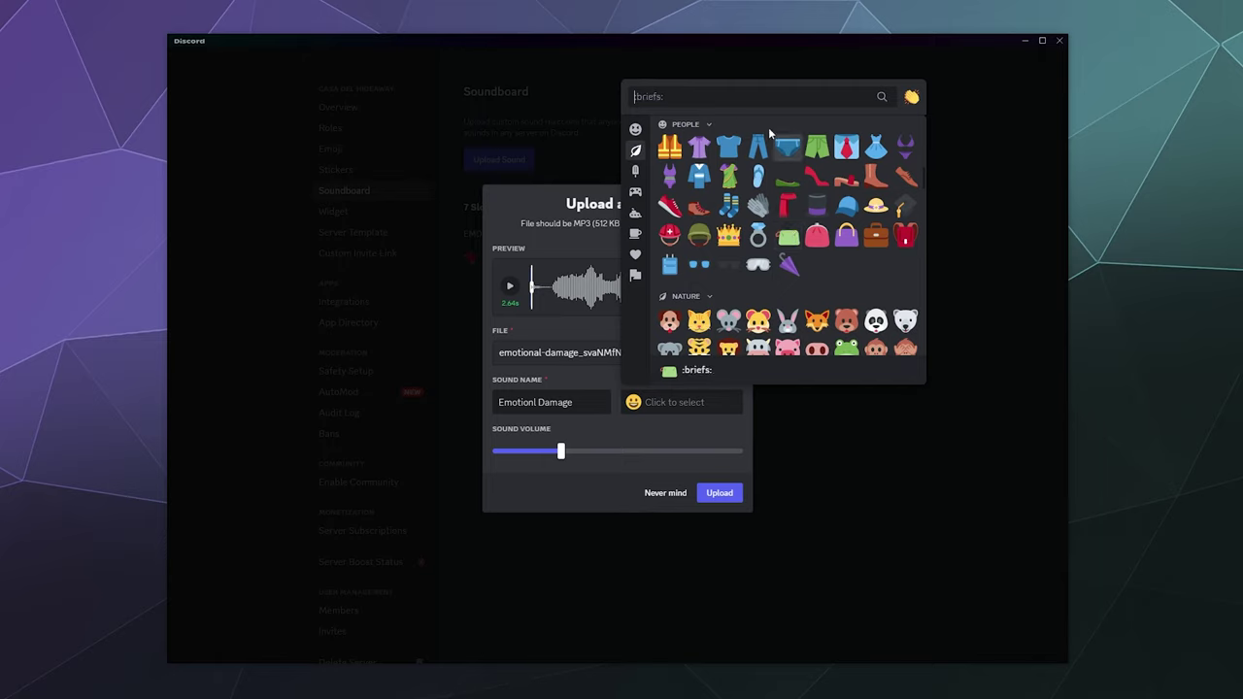
pyautogui.click(761, 95)
pyautogui.write('damag')
pyautogui.hotkey('ctrl', 'a')
pyautogui.write('emot')
pyautogui.hotkey('ctrl', 'a')
pyautogui.write('sad')
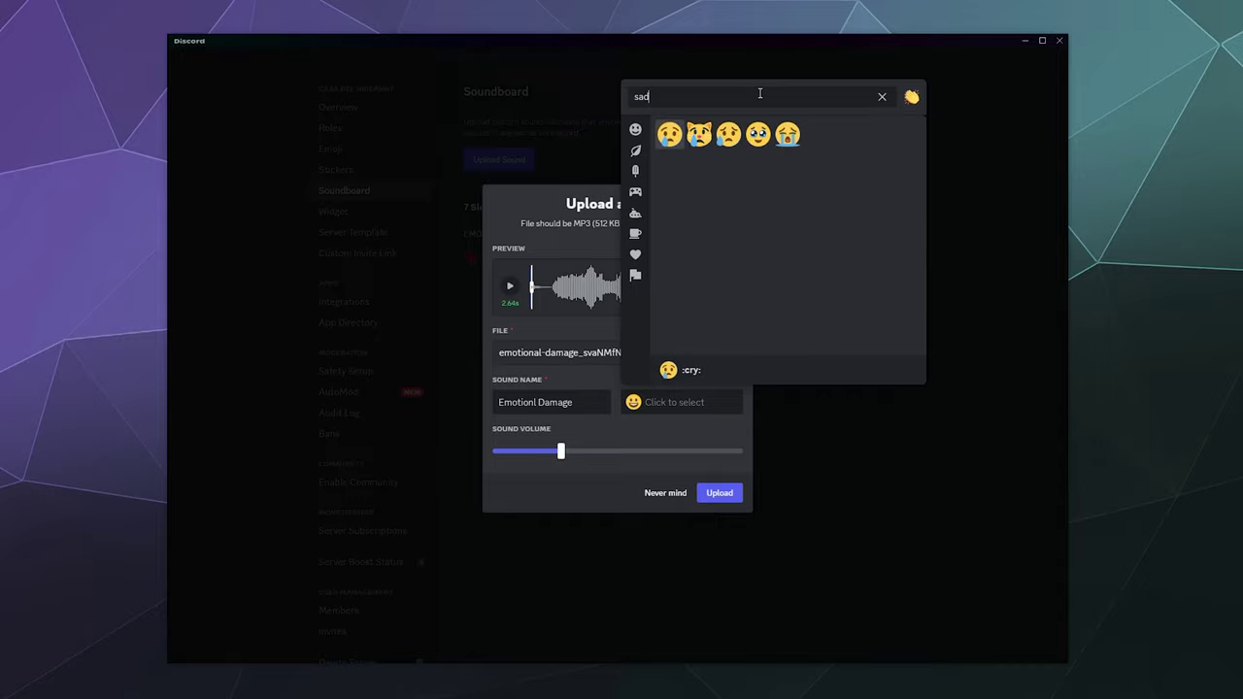
pyautogui.click(700, 136)
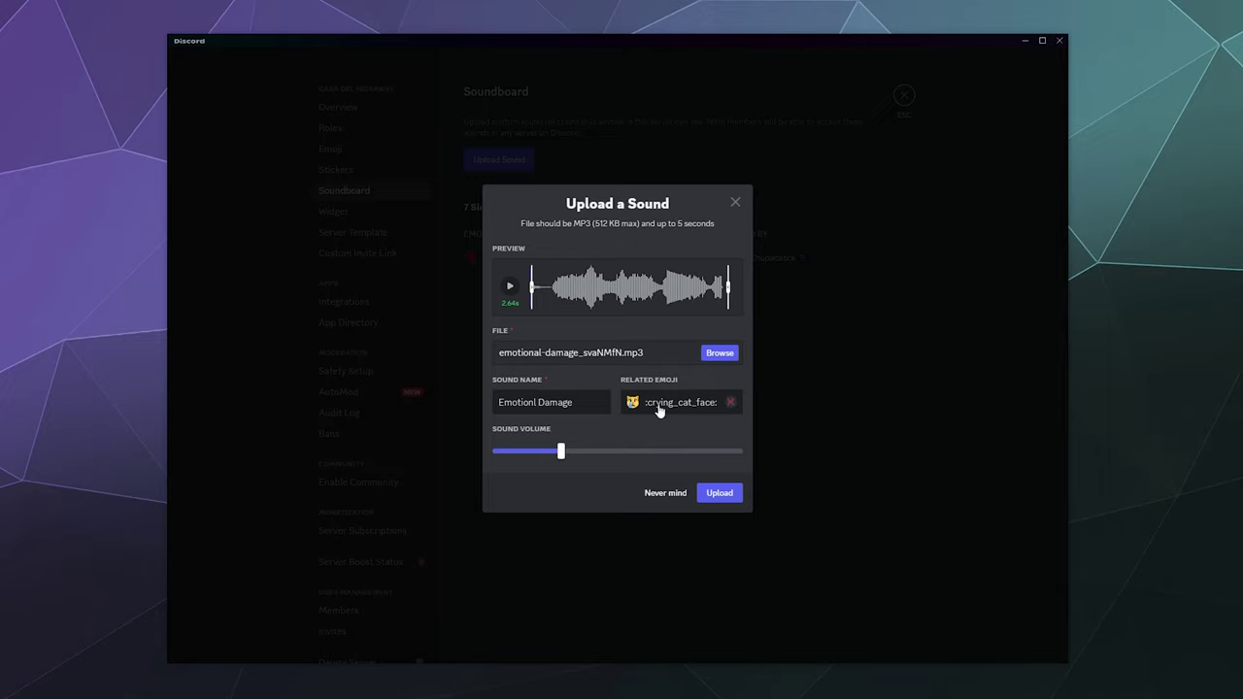
pyautogui.click(719, 493)
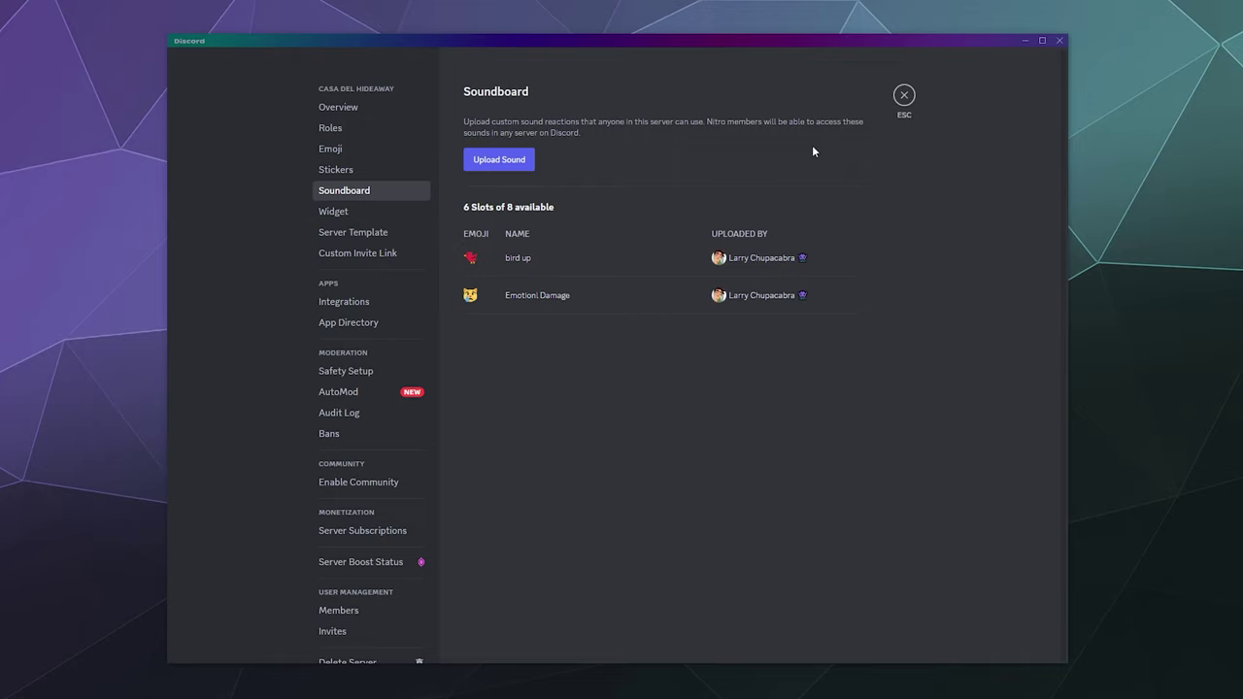
# Step: Leave the server settings and play the golf clap and quack sounds from the Discord Sounds in the voice channel's soundboard
pyautogui.click(905, 101)
pyautogui.click(339, 614)
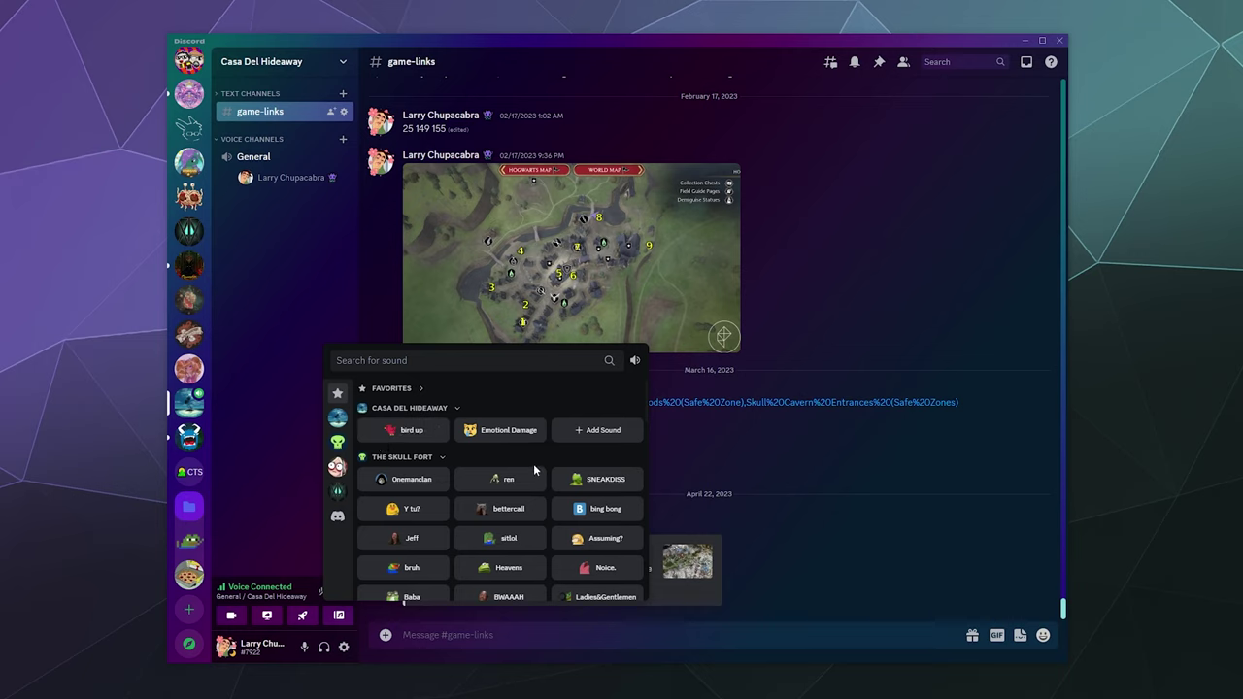
pyautogui.scroll(-6, 507, 440)
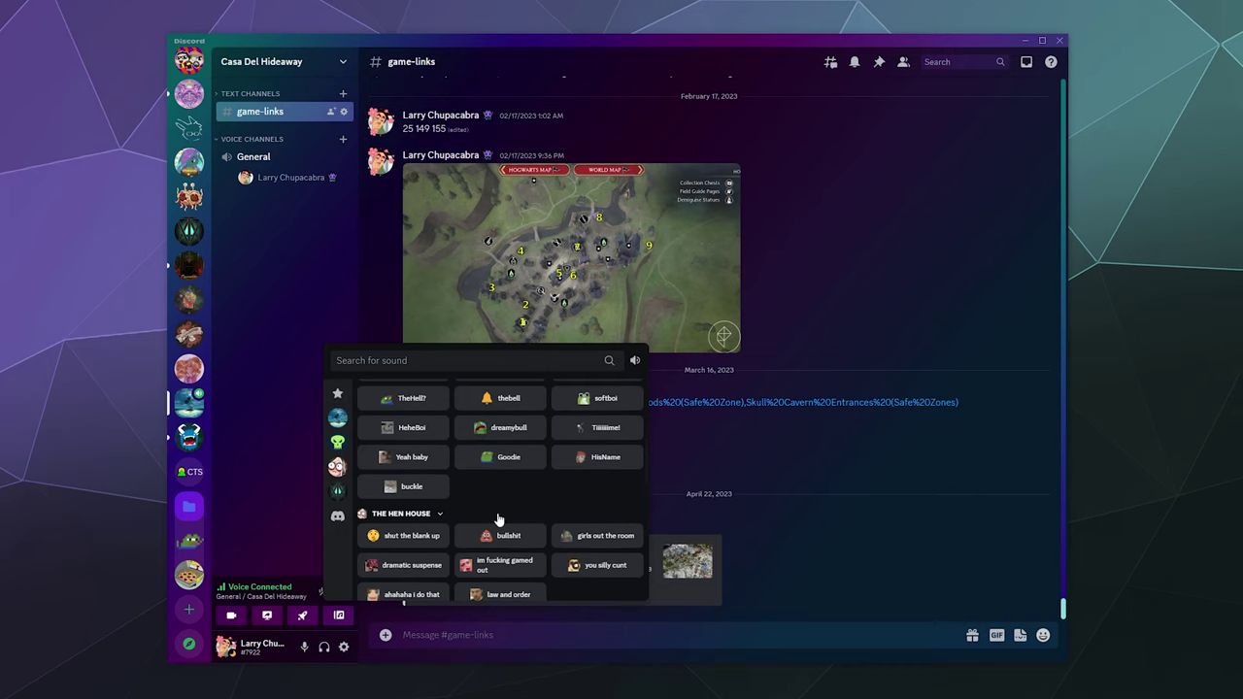
pyautogui.scroll(-4, 580, 512)
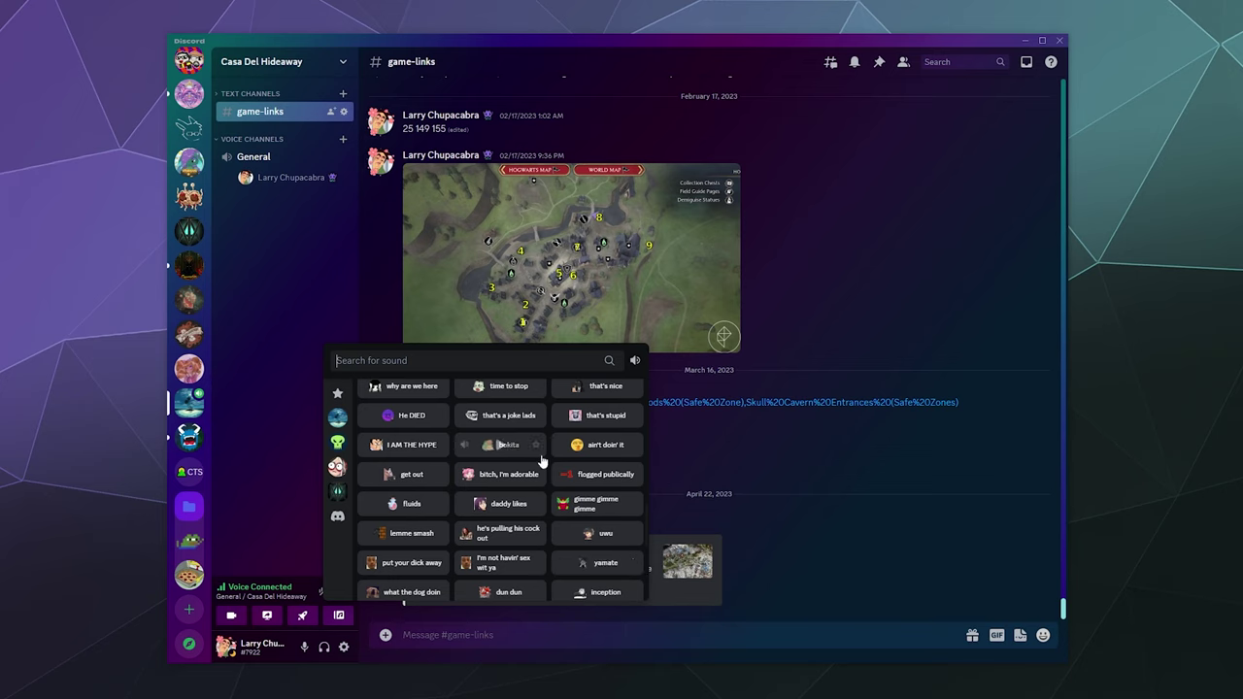
pyautogui.scroll(-3, 583, 539)
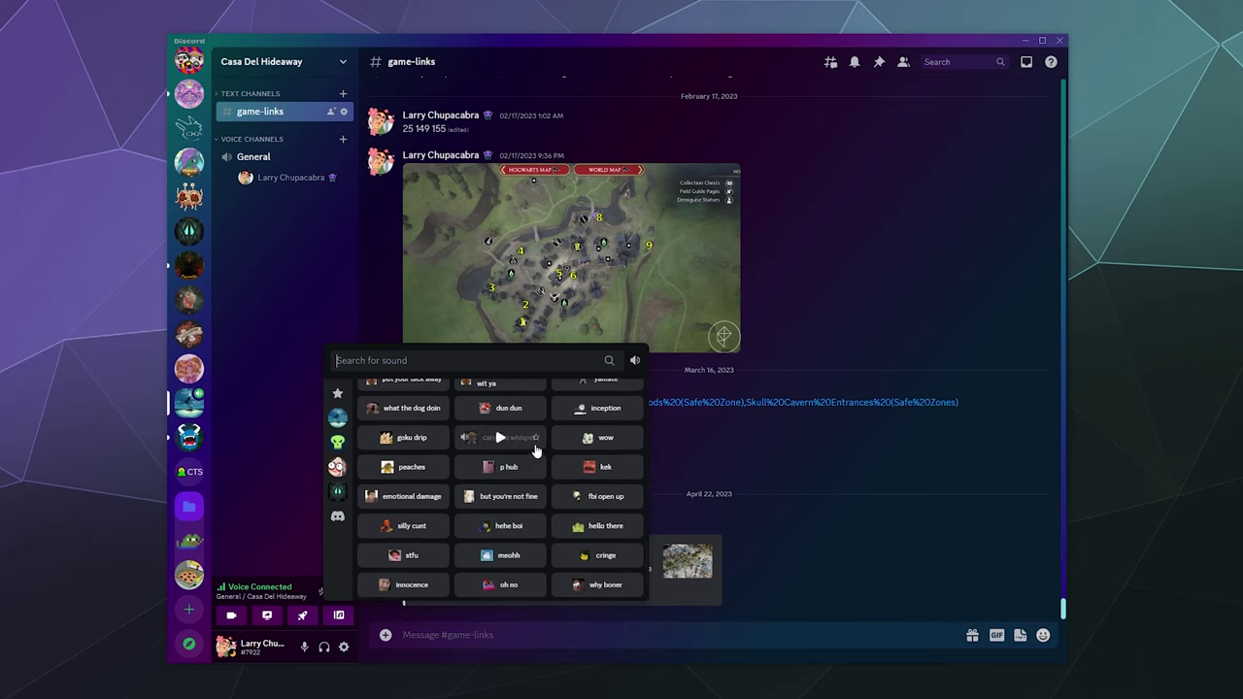
pyautogui.scroll(-2, 532, 491)
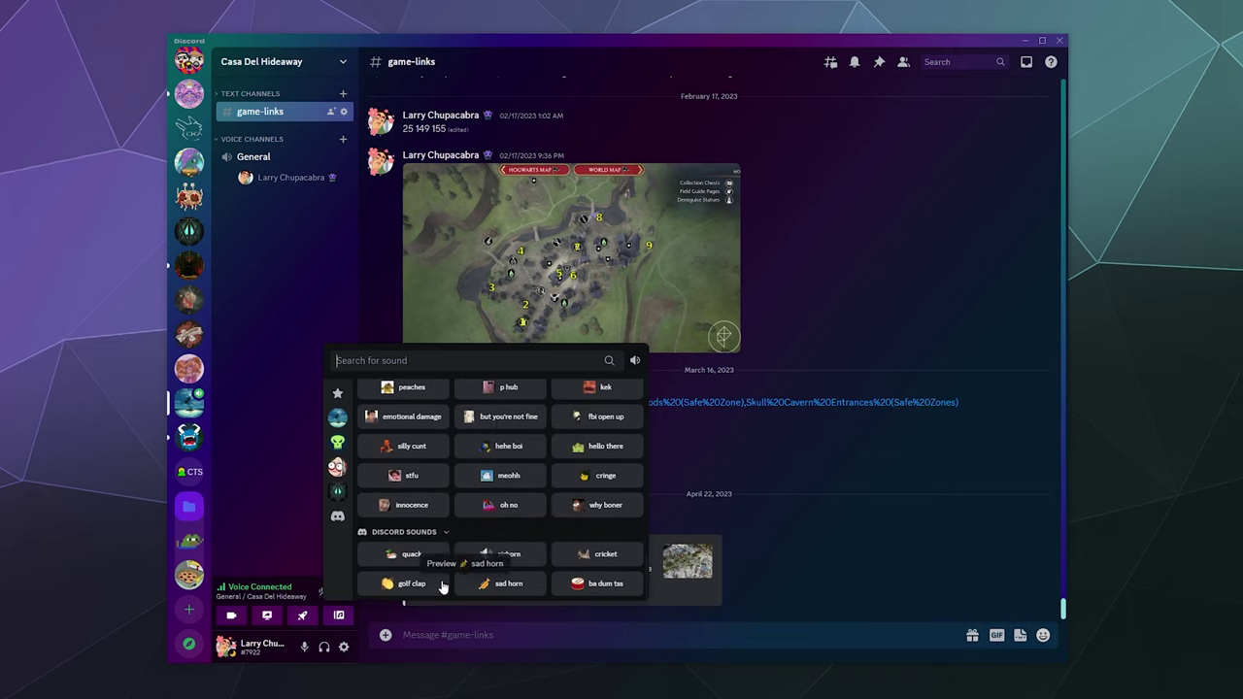
pyautogui.click(411, 584)
pyautogui.click(405, 556)
# Step: Play the Emotionl Damage sound of Casa Del Hideaway, look over the other servers' sounds, and close the soundboard
pyautogui.scroll(10, 466, 486)
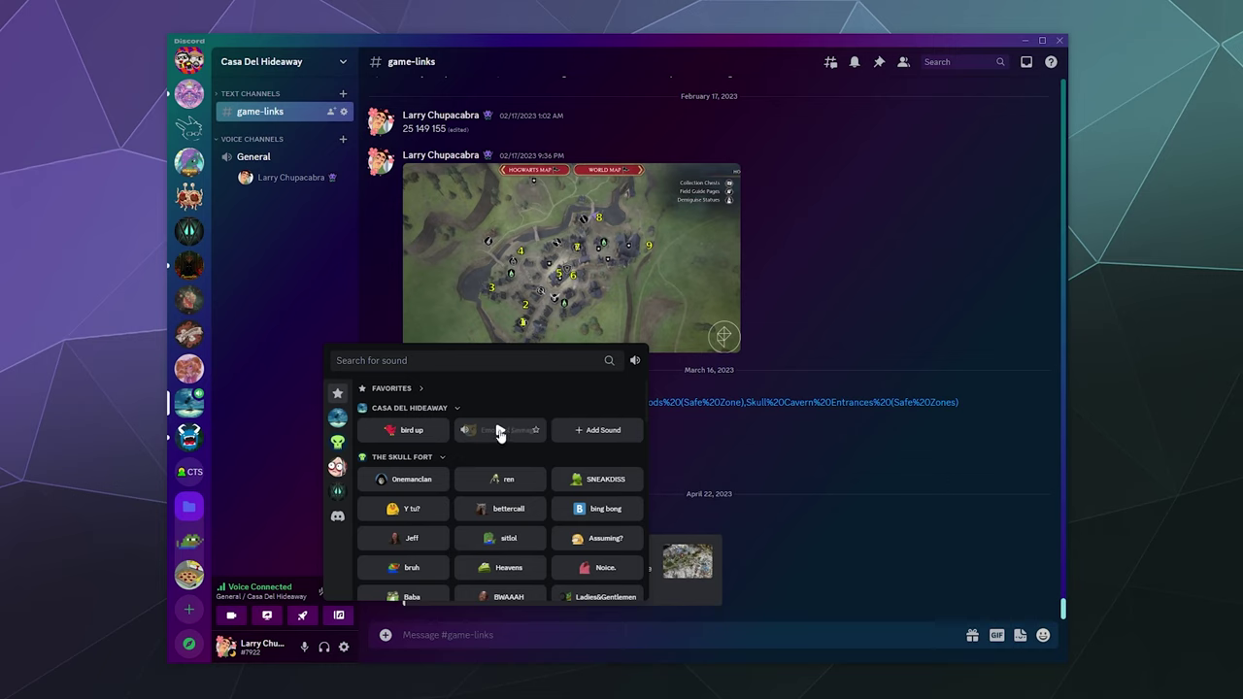
pyautogui.click(499, 430)
pyautogui.scroll(1, 430, 477)
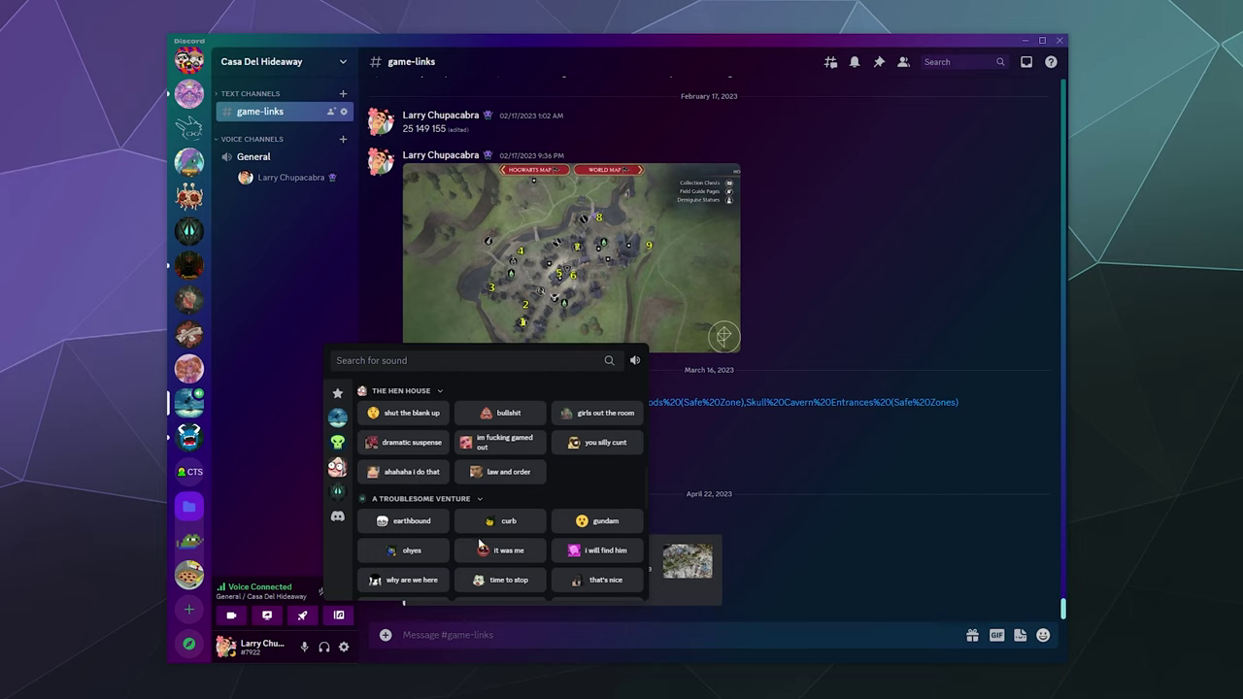
pyautogui.scroll(-1, 439, 478)
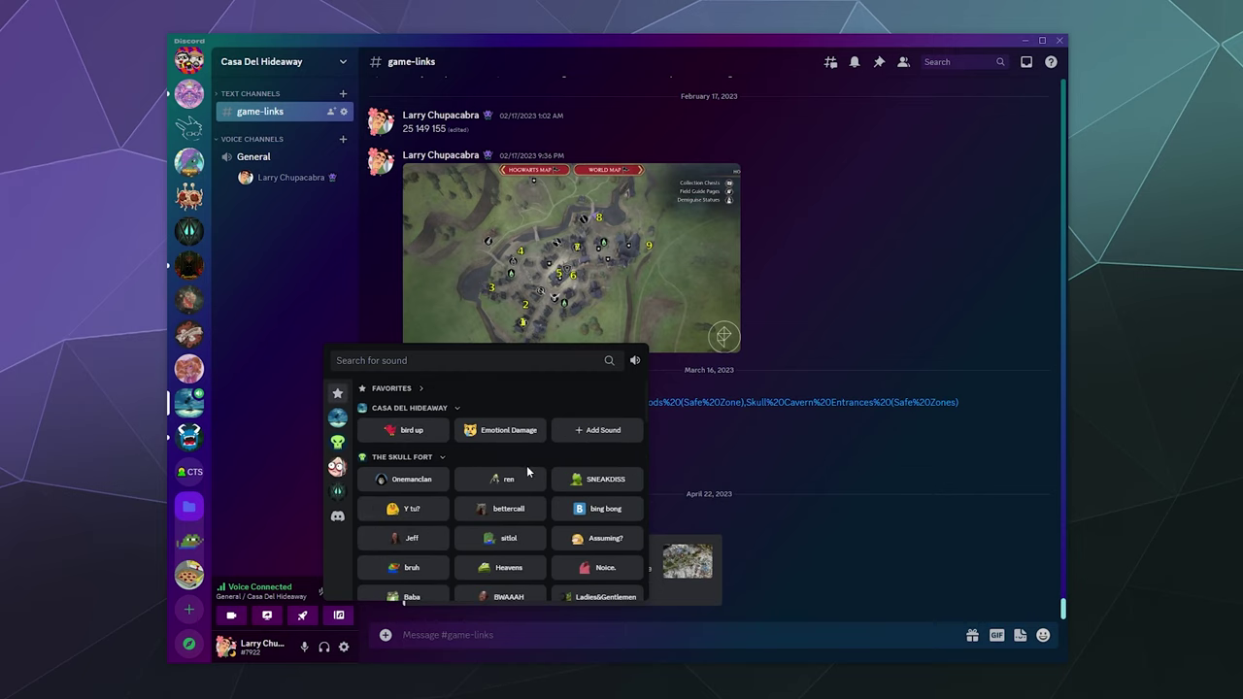
pyautogui.click(295, 392)
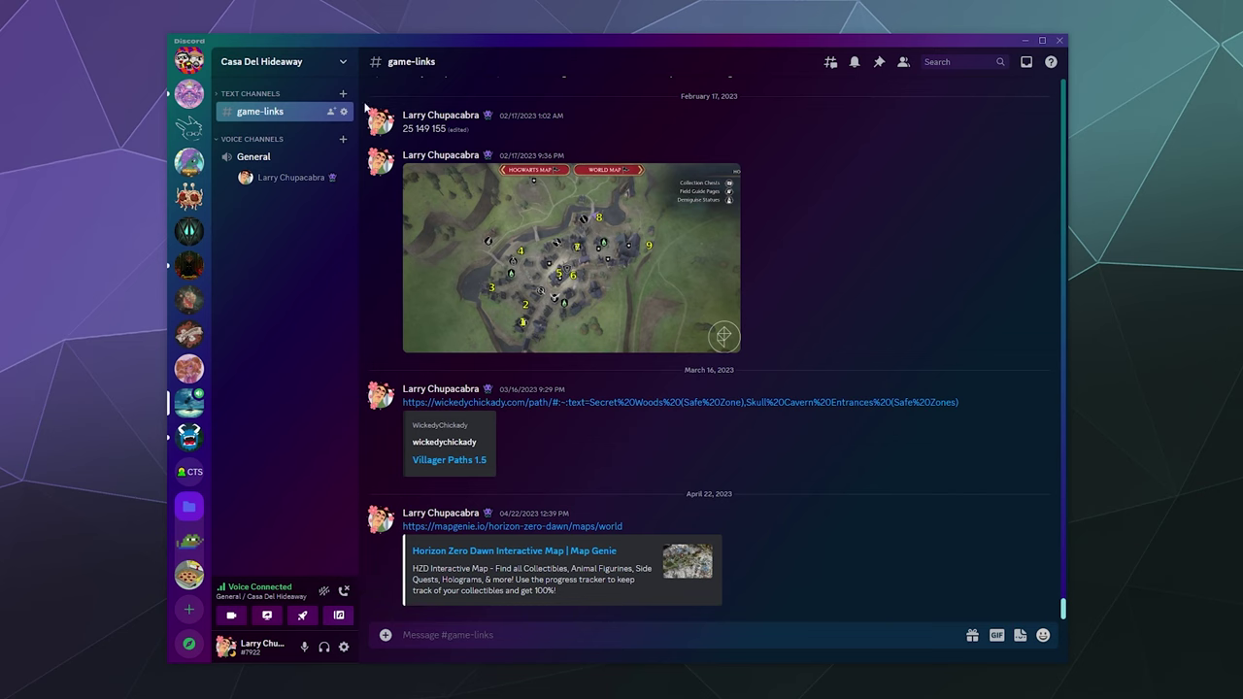
# Step: Start another upload in the Casa Del Hideaway server's Soundboard settings and choose discord-notification.mp3 as its file
pyautogui.click(342, 61)
pyautogui.click(266, 149)
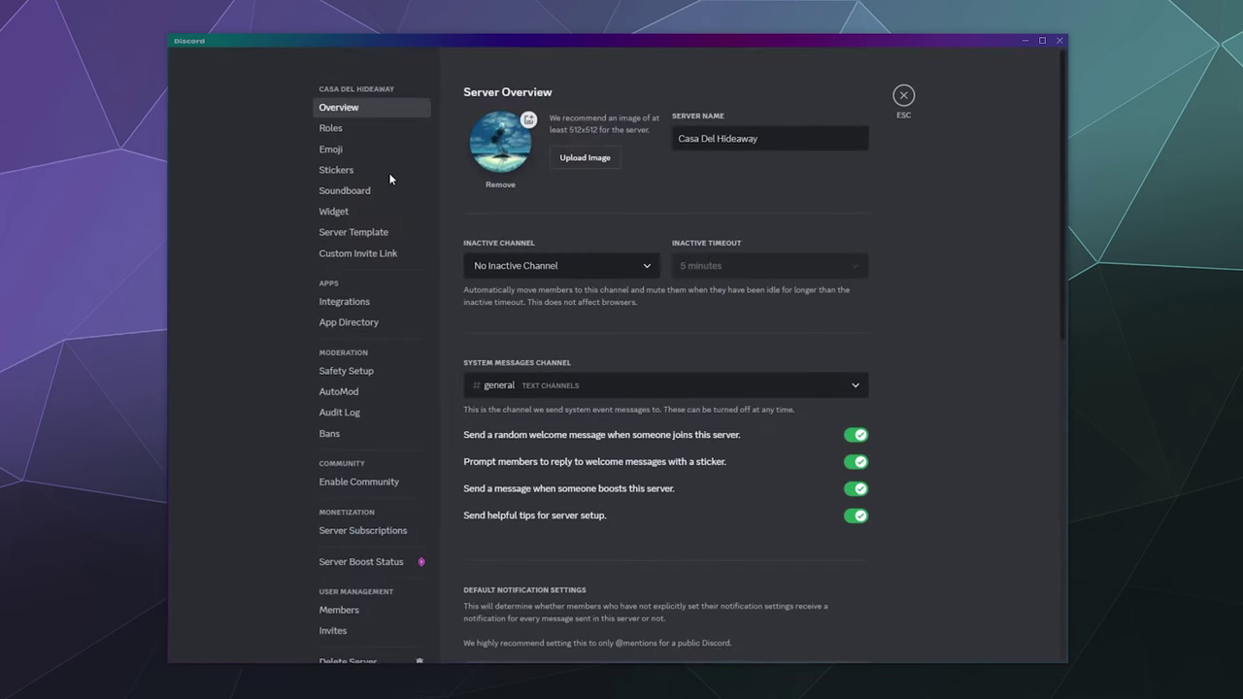
pyautogui.click(346, 191)
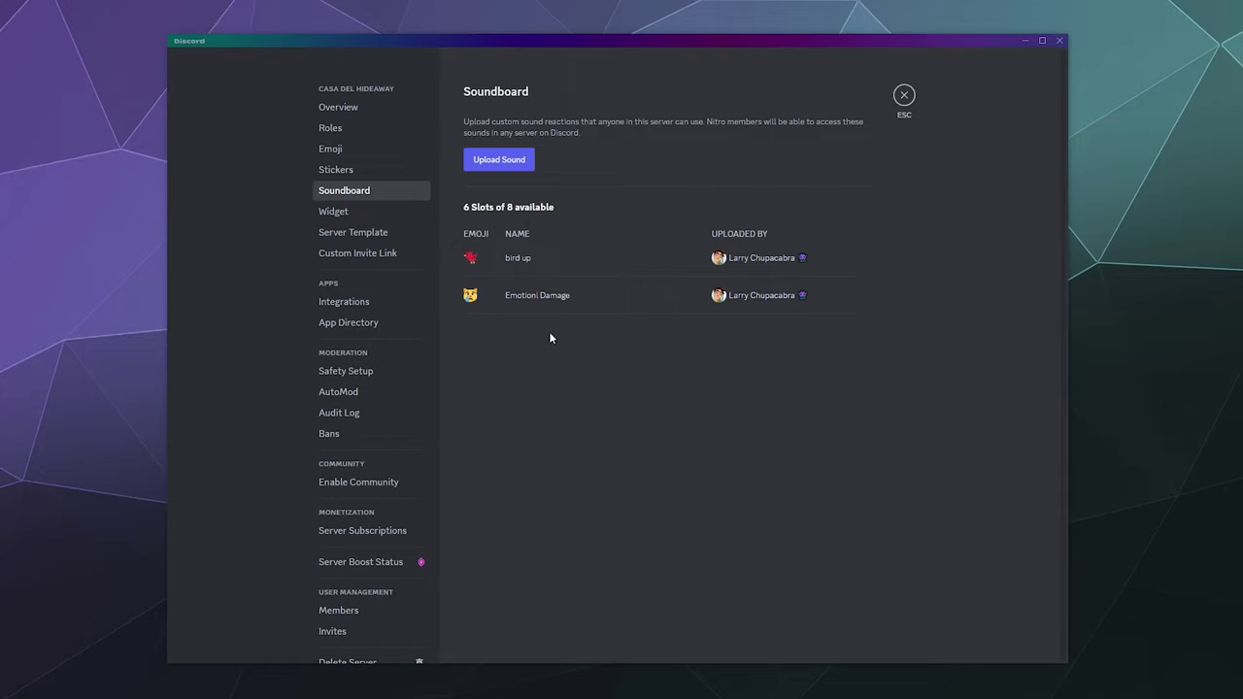
pyautogui.click(516, 173)
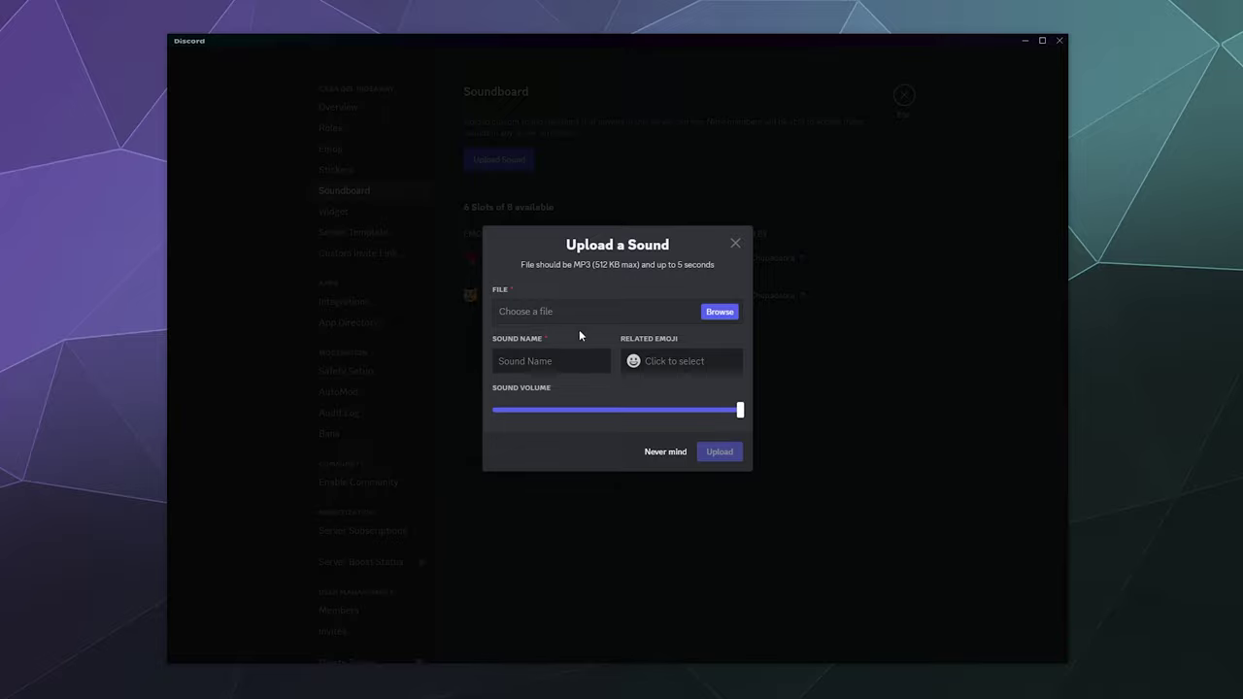
pyautogui.click(720, 312)
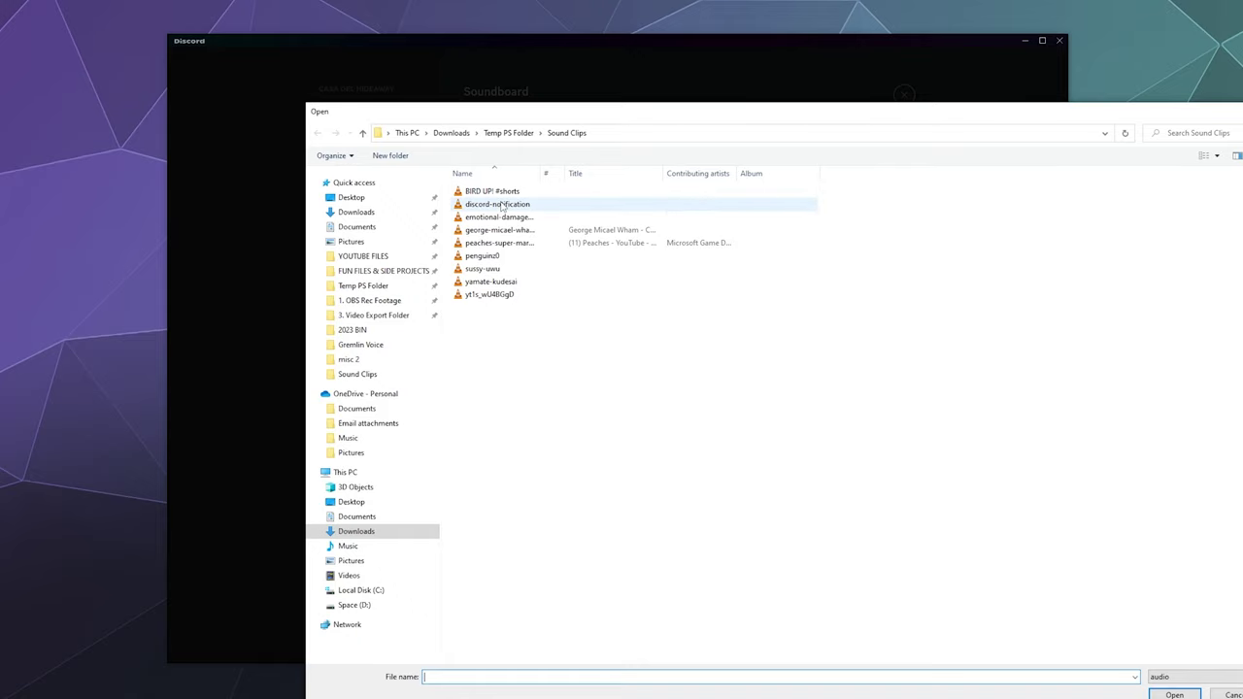
pyautogui.click(502, 205)
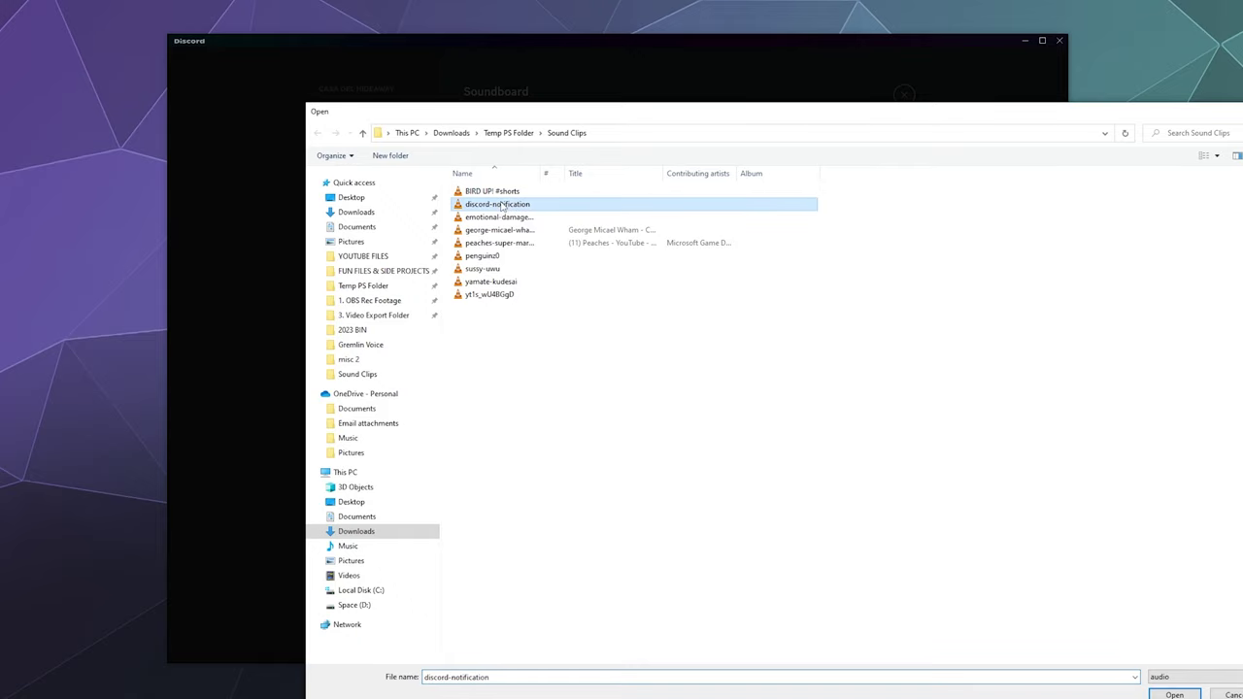
pyautogui.click(1191, 695)
# Step: Preview the notification clip and name the sound "Troll Notification"
pyautogui.click(511, 288)
pyautogui.click(511, 289)
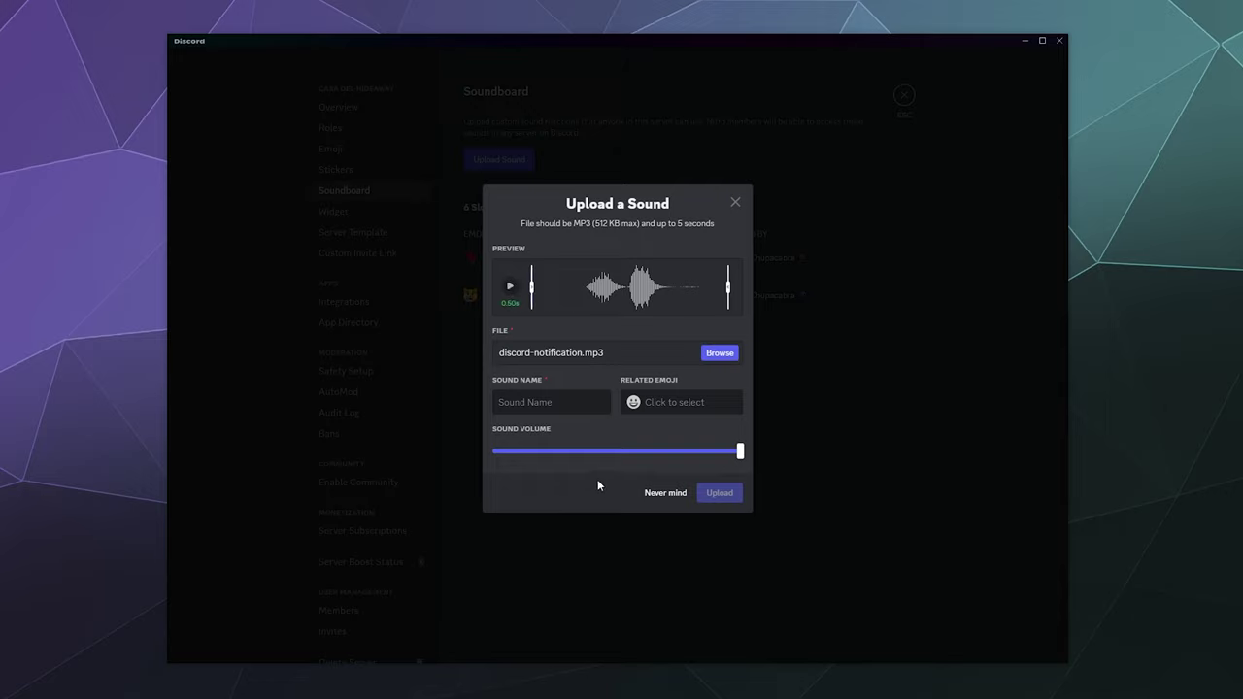
pyautogui.click(593, 396)
pyautogui.write('Troll Notification')
# Step: Set the bell emoji as the related emoji of Troll Notification and upload the sound
pyautogui.click(658, 402)
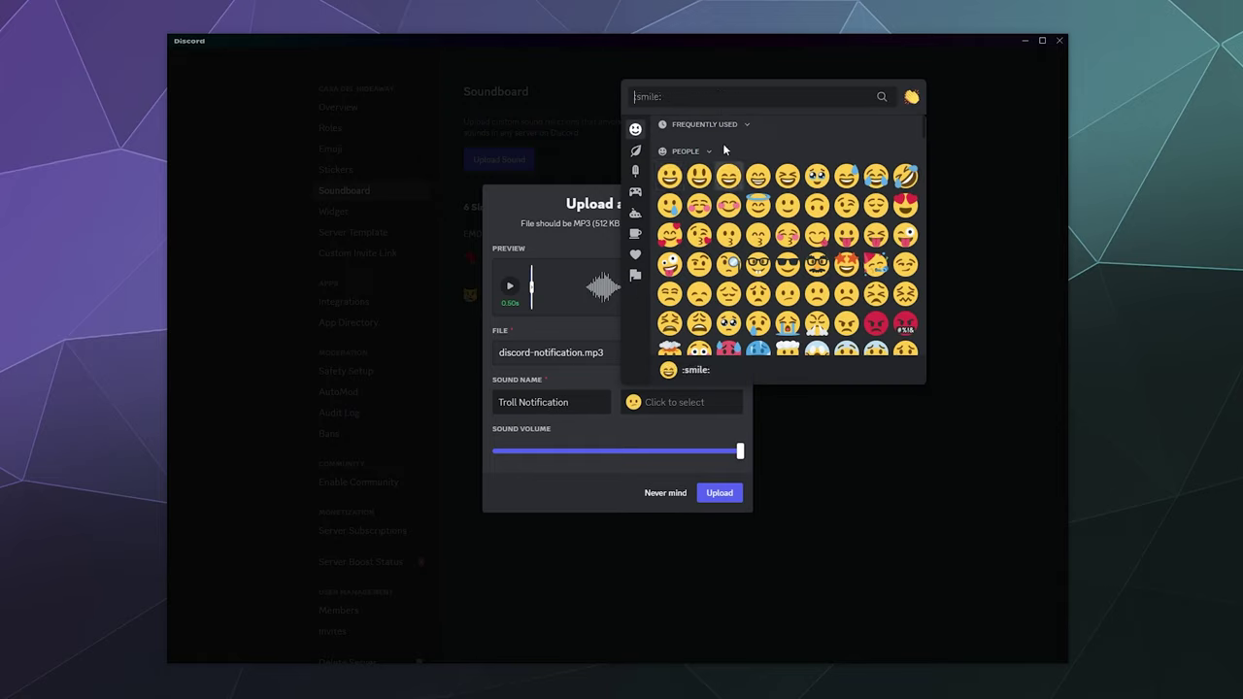
pyautogui.write('Not')
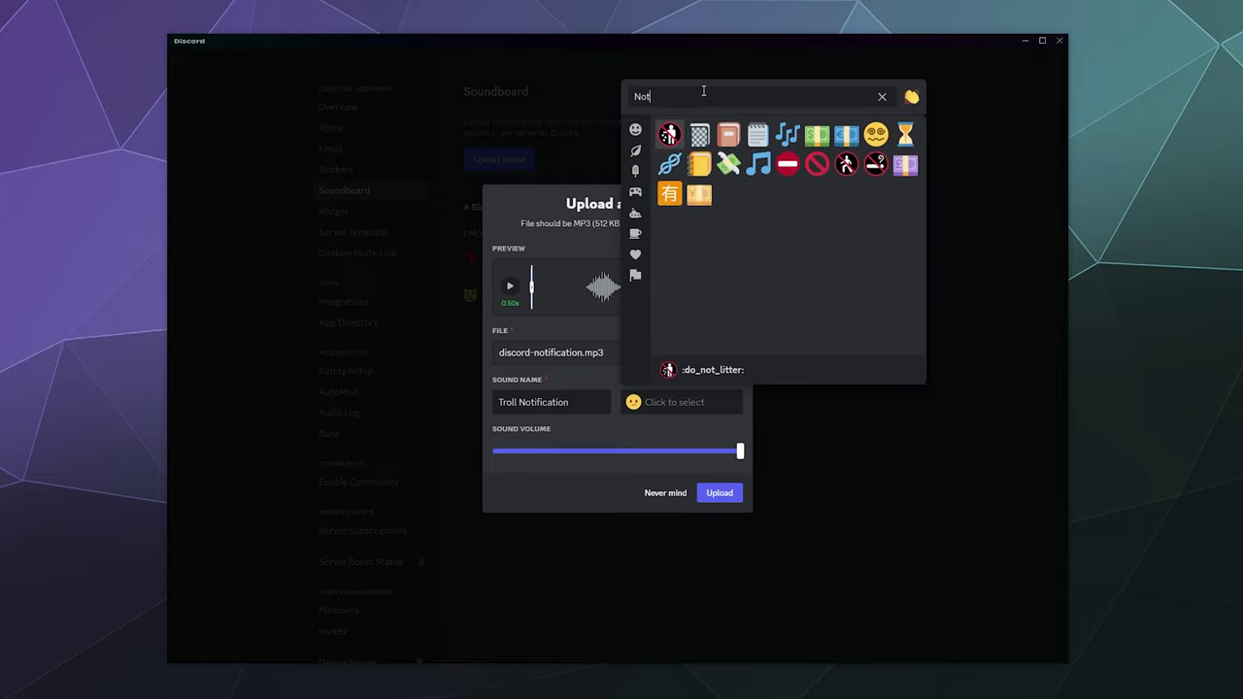
pyautogui.press('BackSpace')
pyautogui.press('BackSpace')
pyautogui.press('BackSpace')
pyautogui.write('Bell')
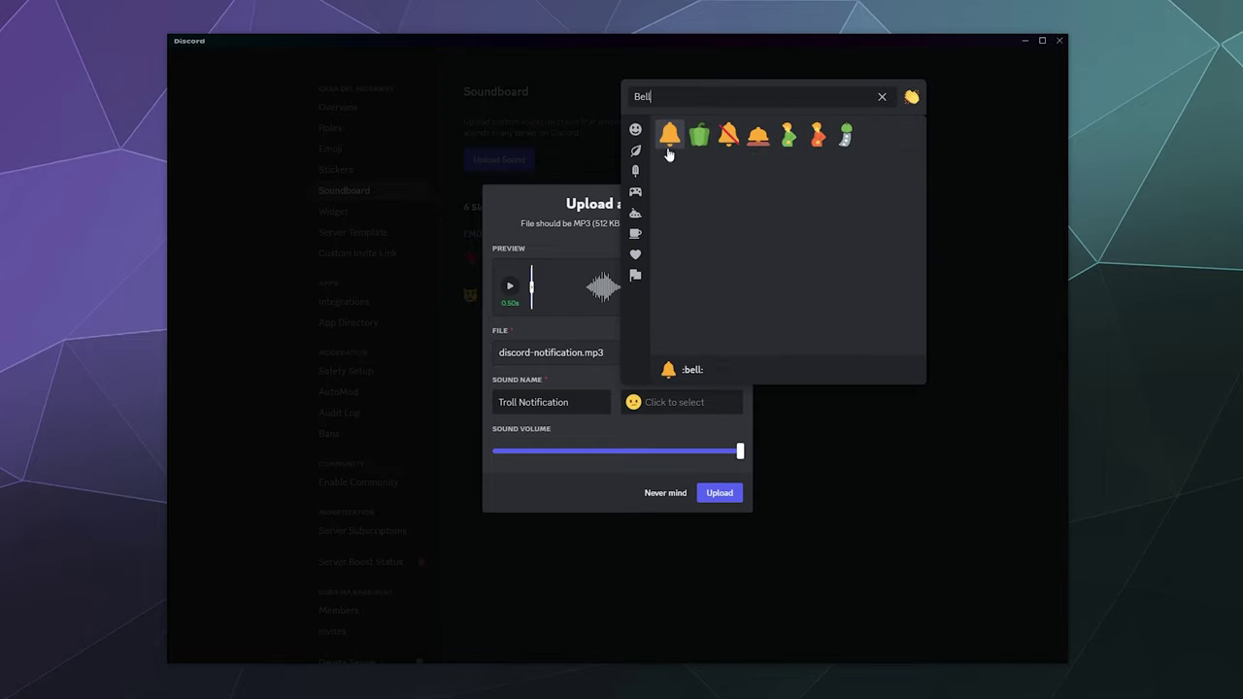
pyautogui.click(669, 138)
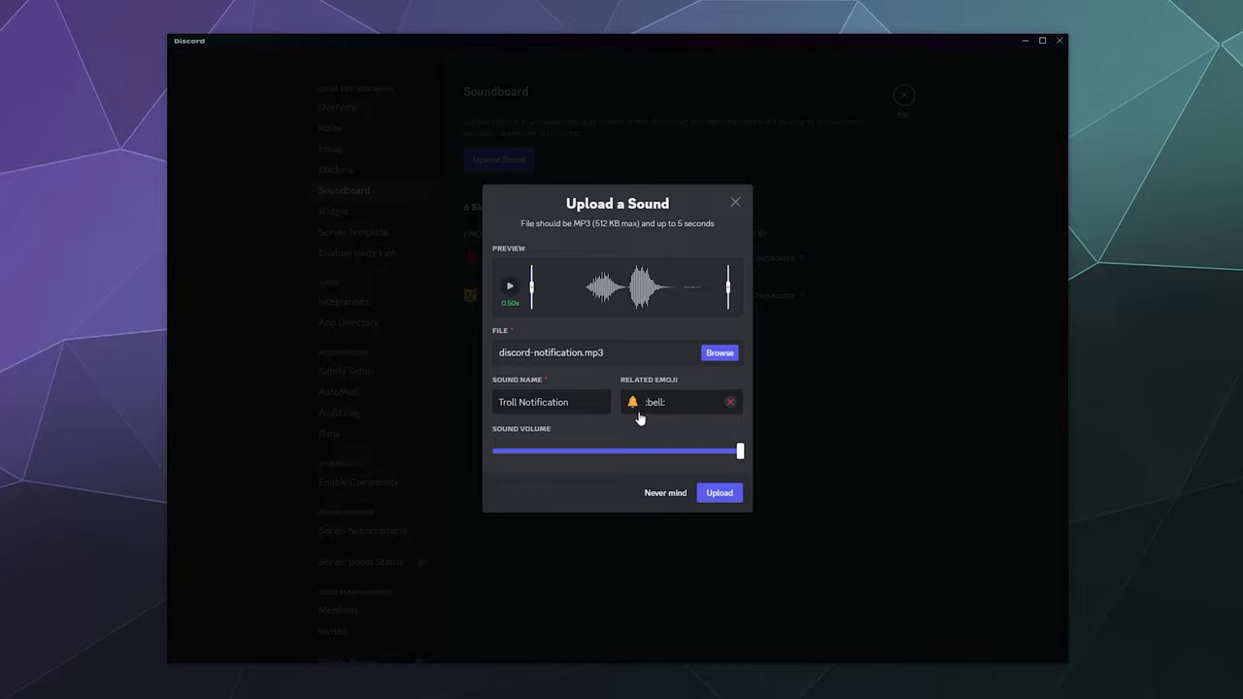
pyautogui.click(721, 497)
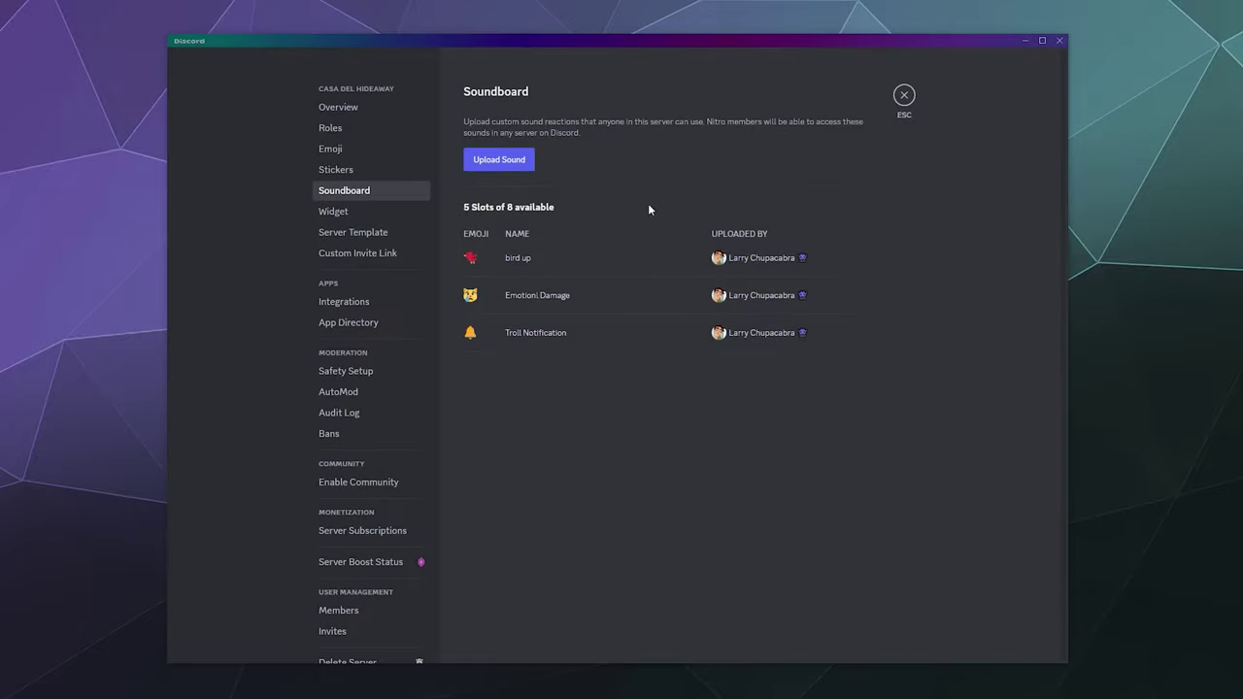
# Step: Leave the server settings and play the Troll Notification sound from the voice channel's soundboard
pyautogui.click(904, 95)
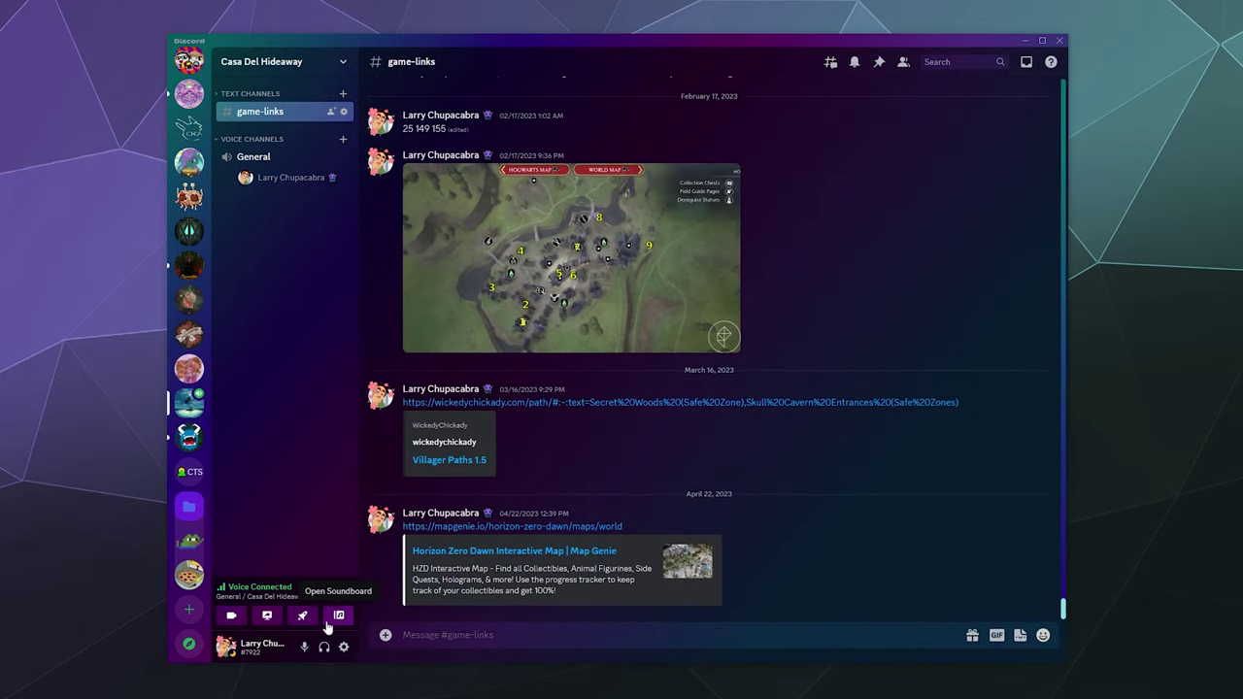
pyautogui.click(339, 615)
pyautogui.click(576, 431)
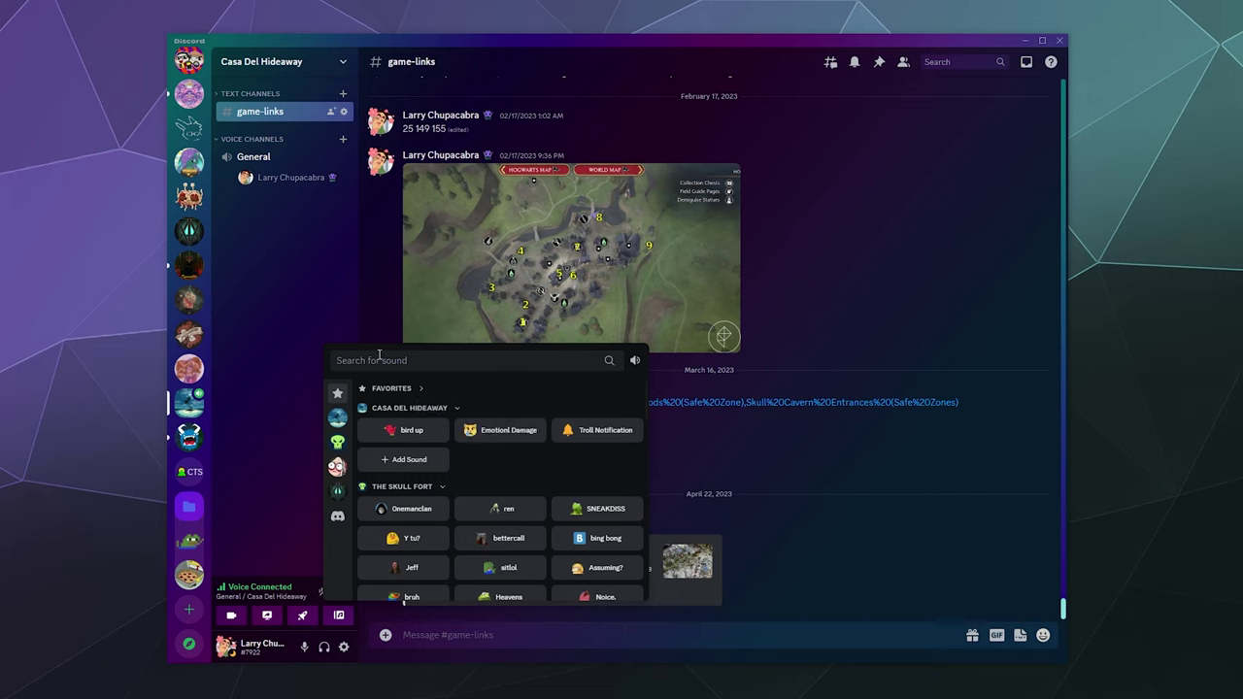
# Step: Expand the soundboard's Favorites, look over the favorite sounds and those of the other servers, and close the soundboard
pyautogui.click(428, 389)
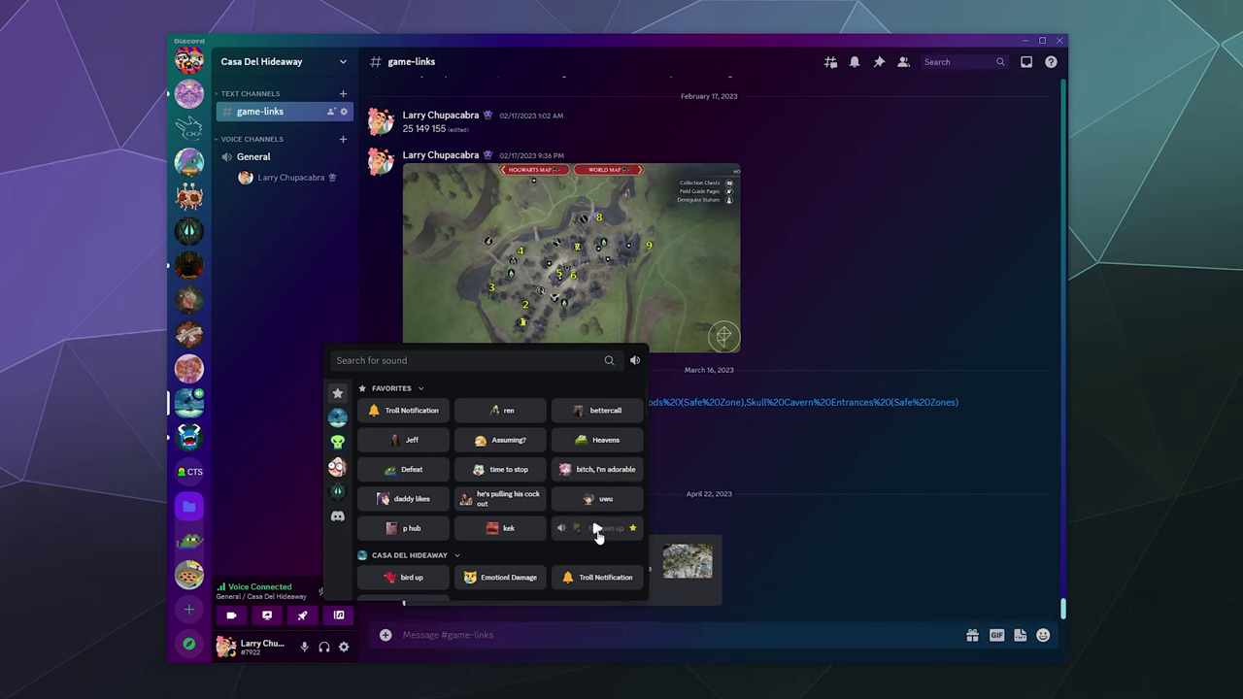
pyautogui.scroll(-5, 509, 467)
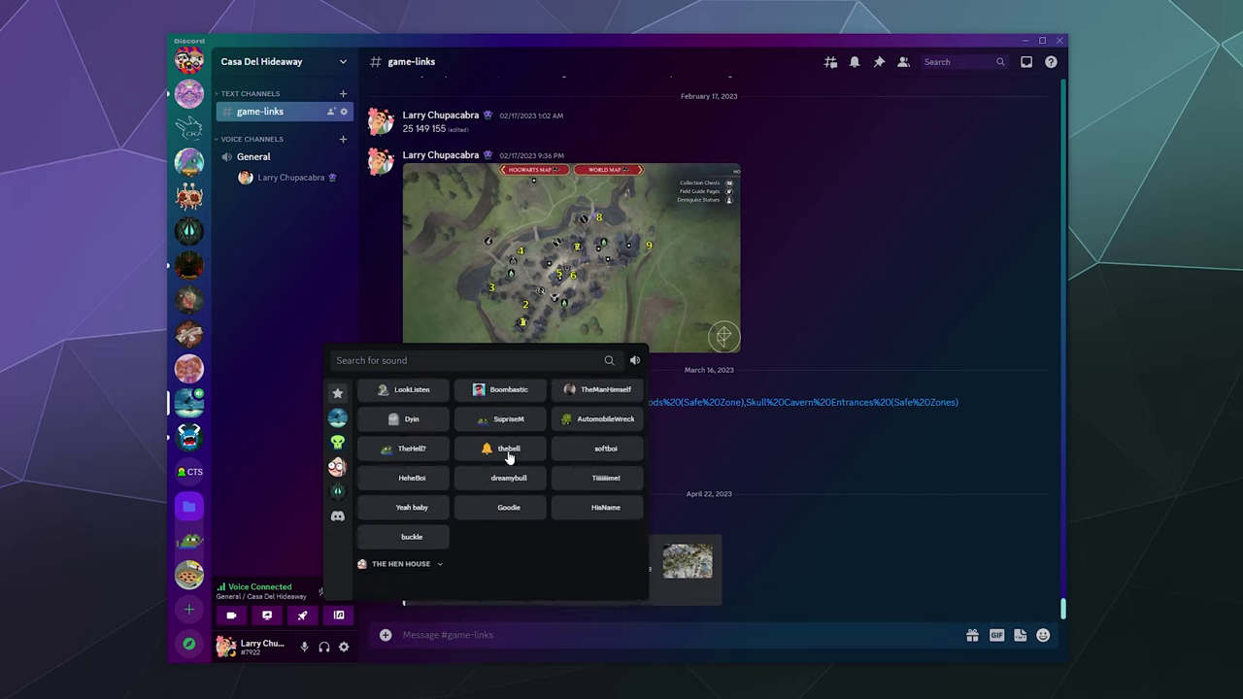
pyautogui.scroll(-6, 509, 457)
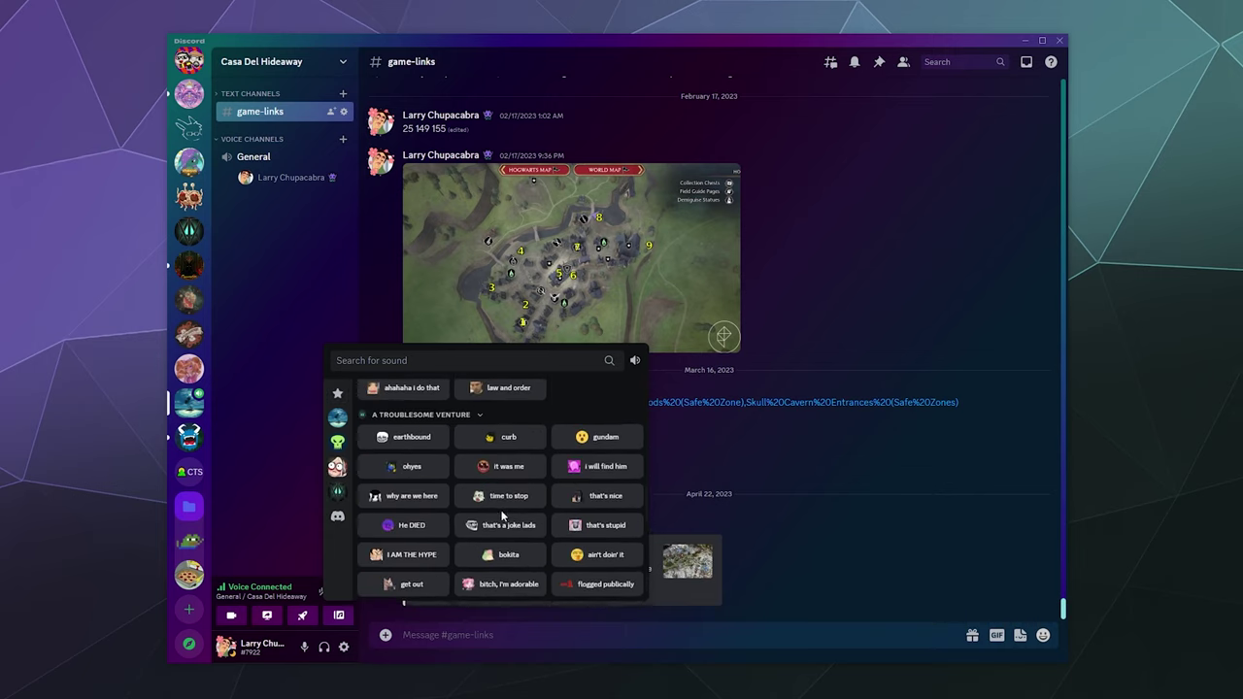
pyautogui.scroll(2, 500, 515)
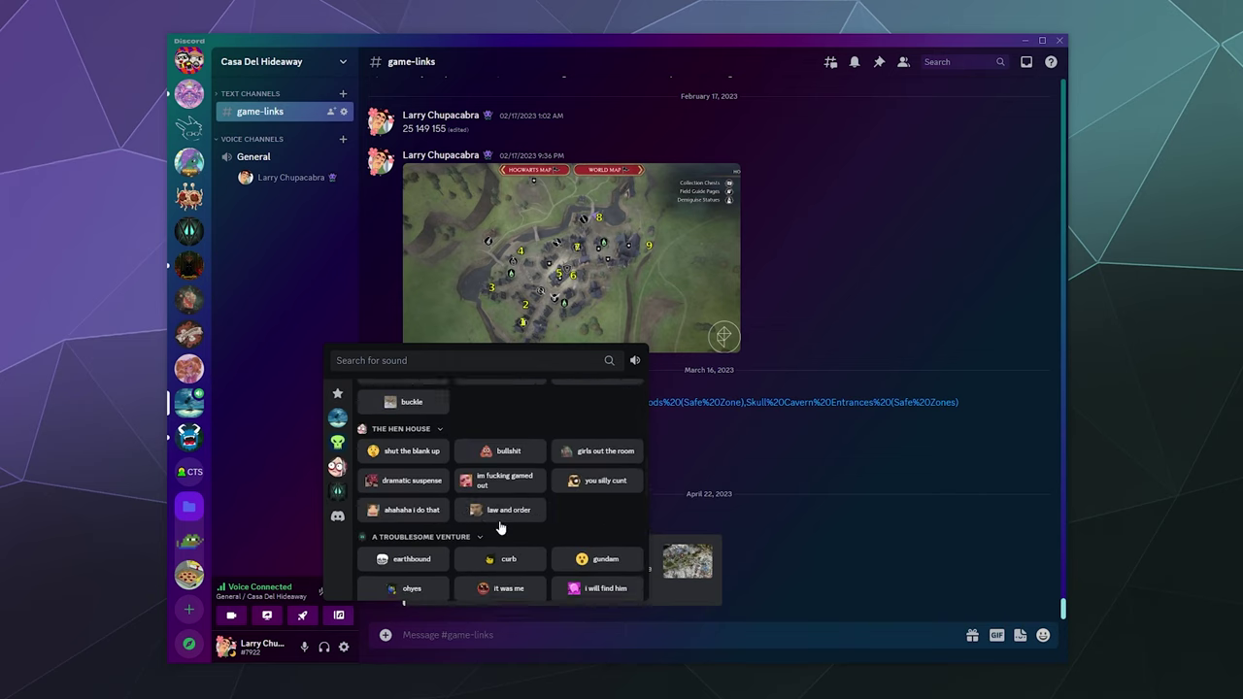
pyautogui.scroll(8, 500, 528)
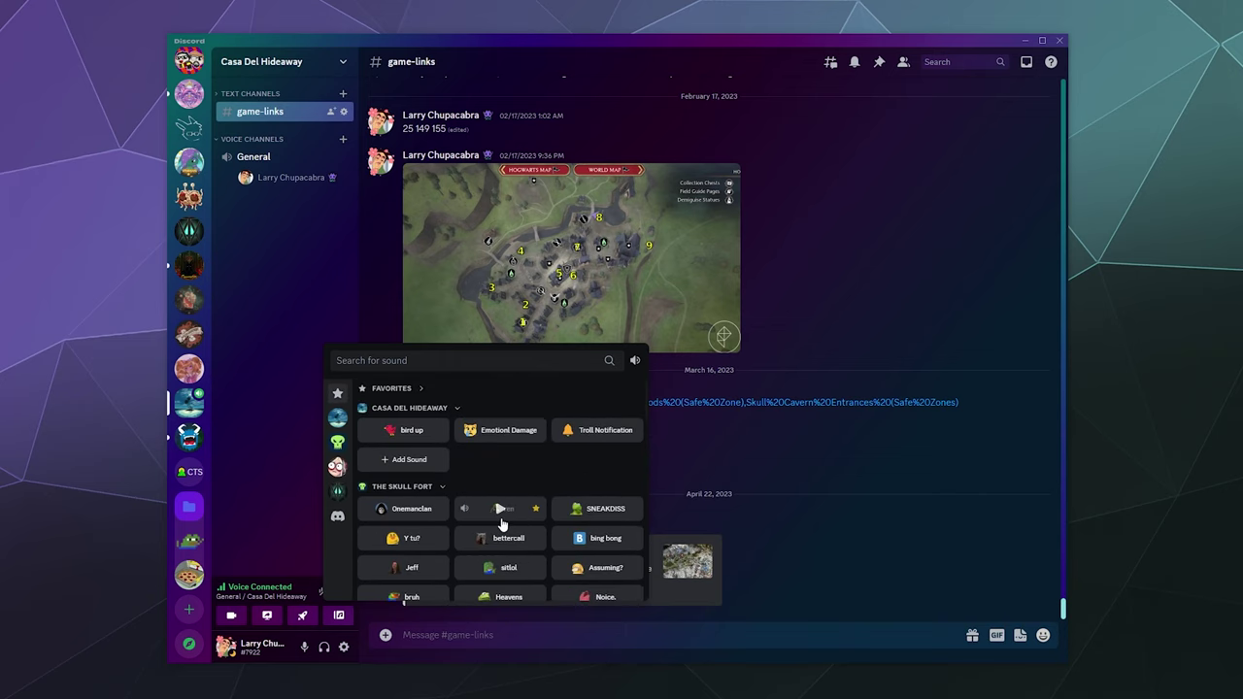
pyautogui.click(391, 387)
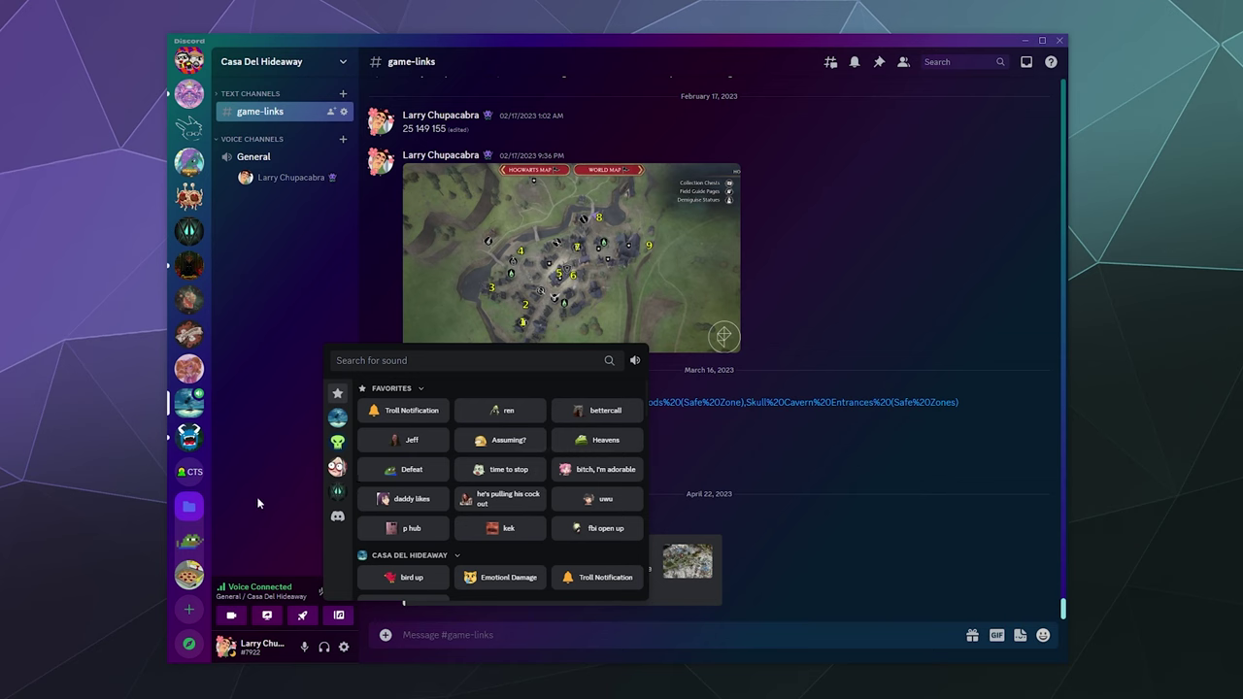
pyautogui.click(257, 504)
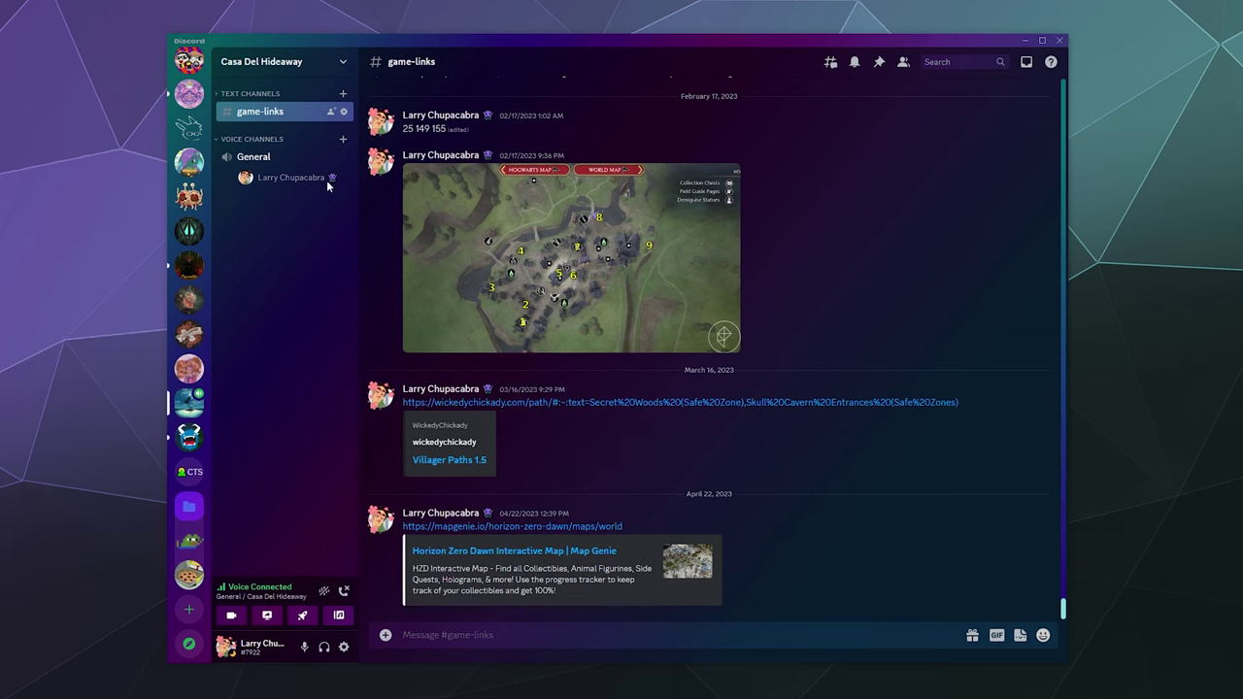
# Step: Open the Soundboard settings of the Casa Del Hideaway server
pyautogui.click(335, 64)
pyautogui.click(286, 143)
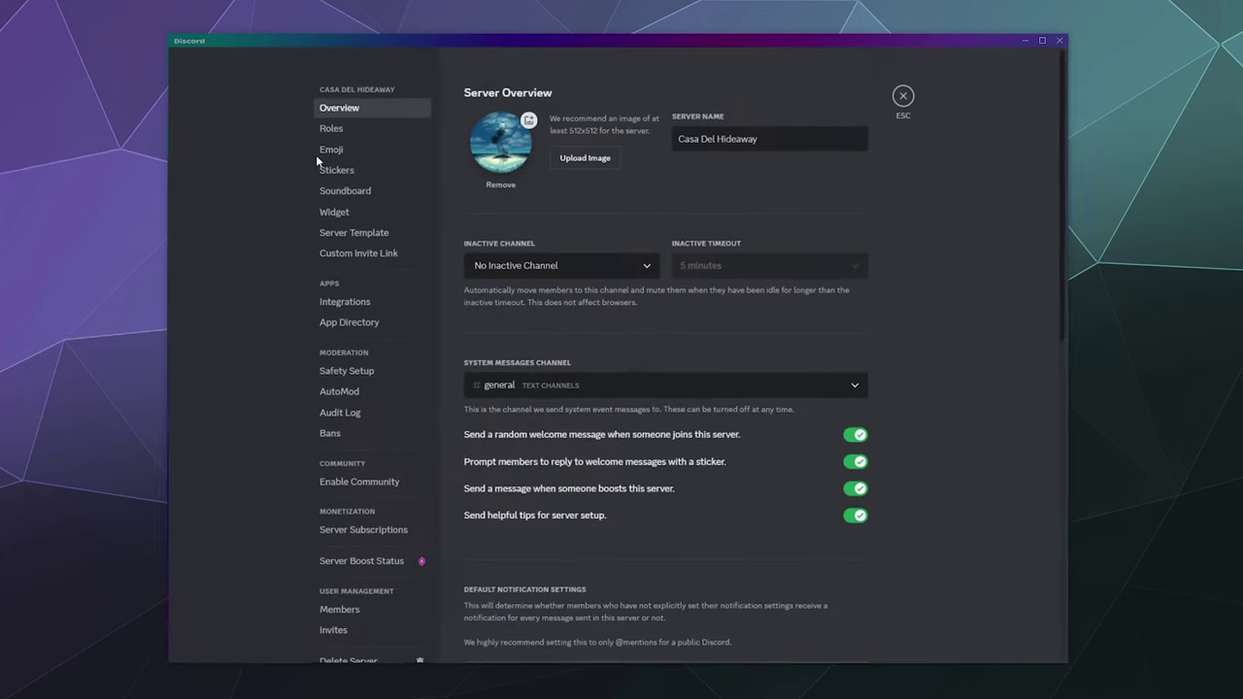
pyautogui.click(389, 191)
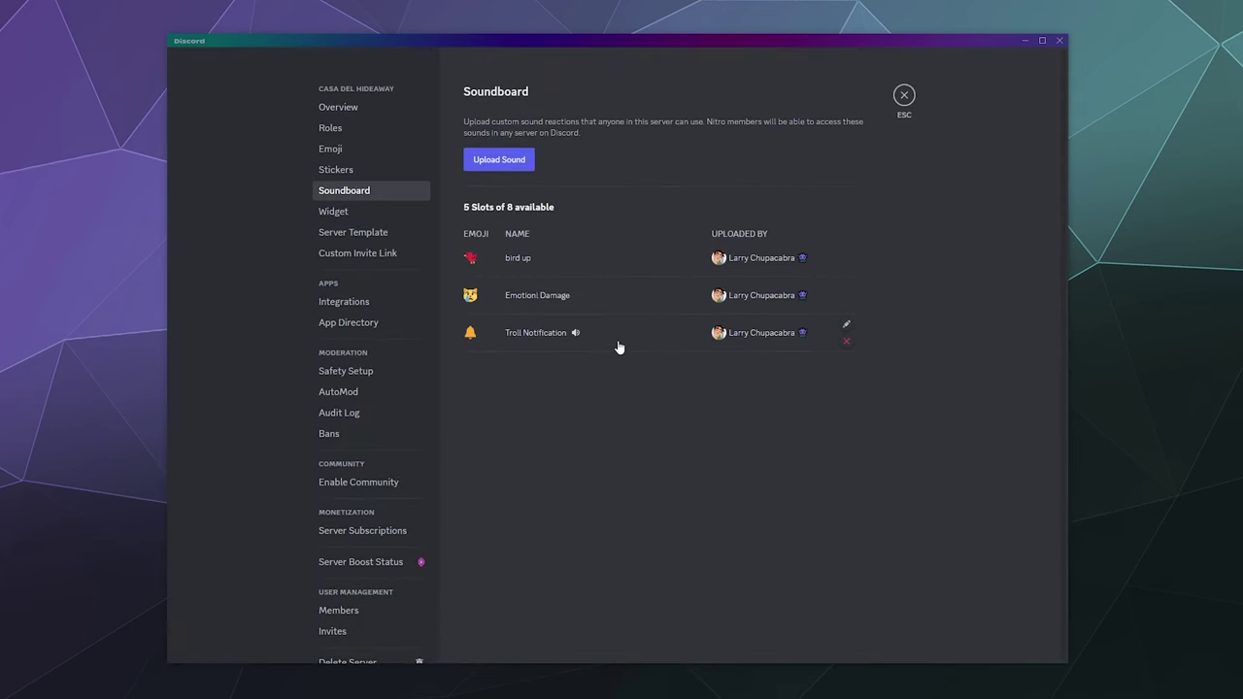
# Step: Check the delete and edit options of the bird up sound, cancelling both without changing it
pyautogui.click(847, 266)
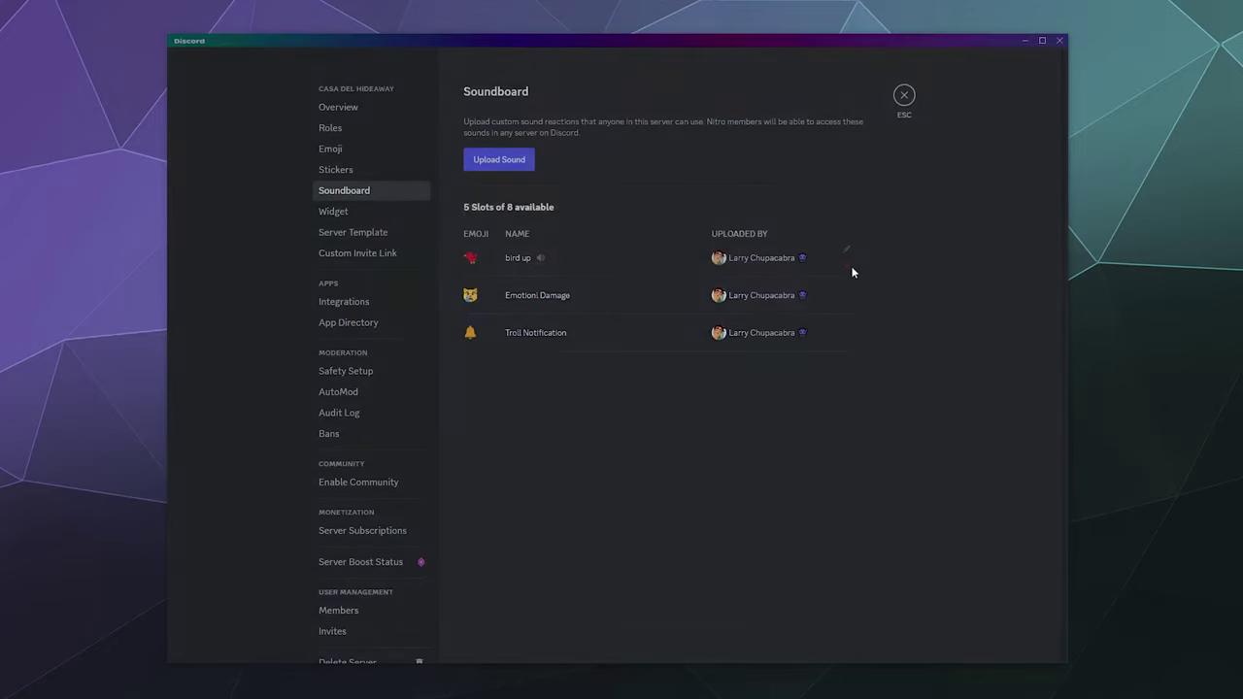
pyautogui.click(680, 249)
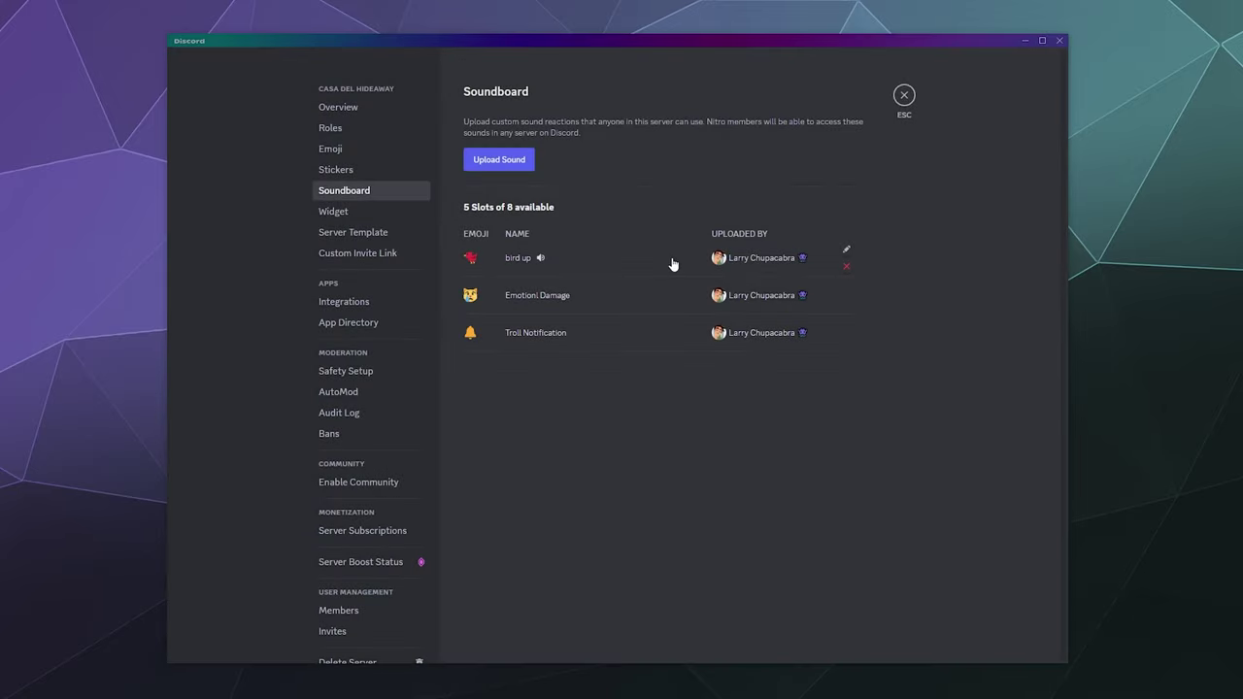
pyautogui.click(847, 252)
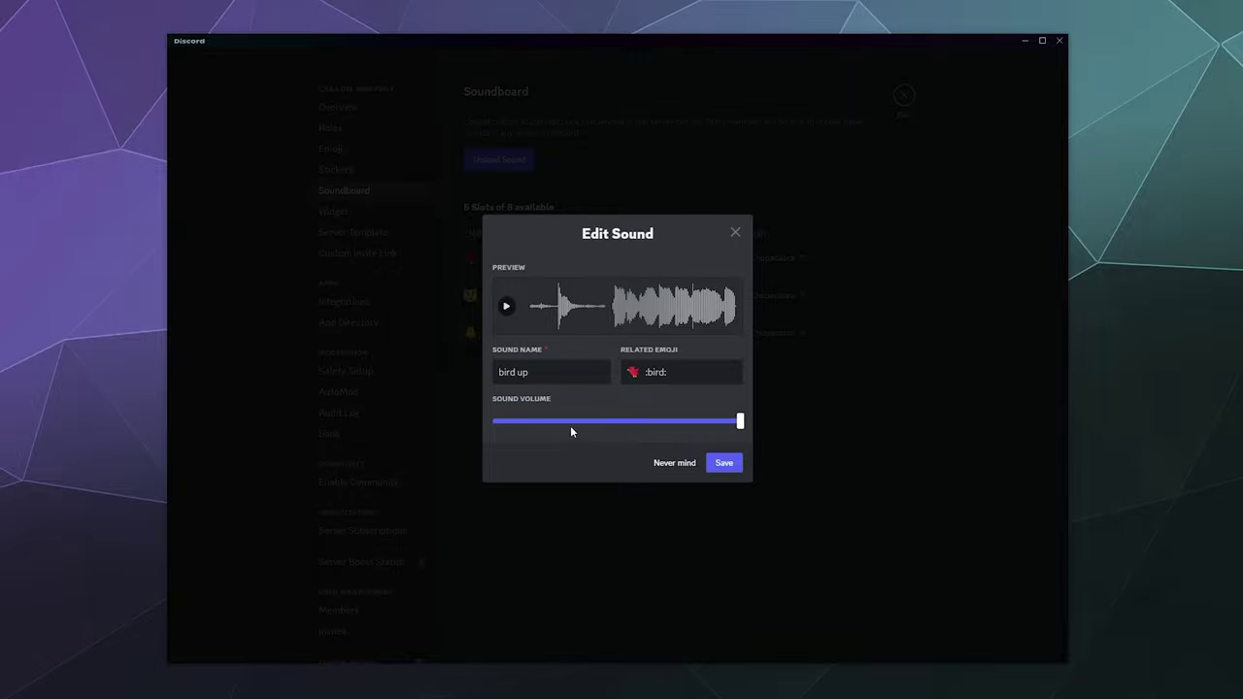
pyautogui.click(669, 463)
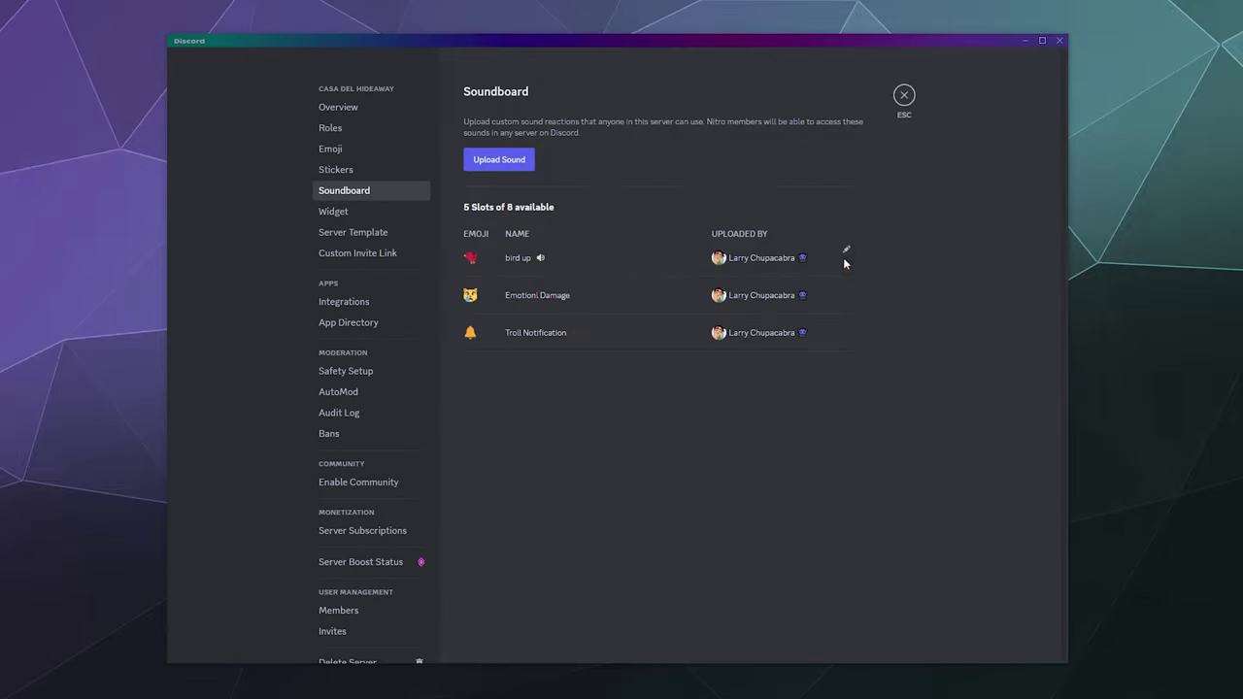
# Step: Delete the bird up sound from the server's soundboard and leave the server settings
pyautogui.click(846, 268)
pyautogui.click(716, 394)
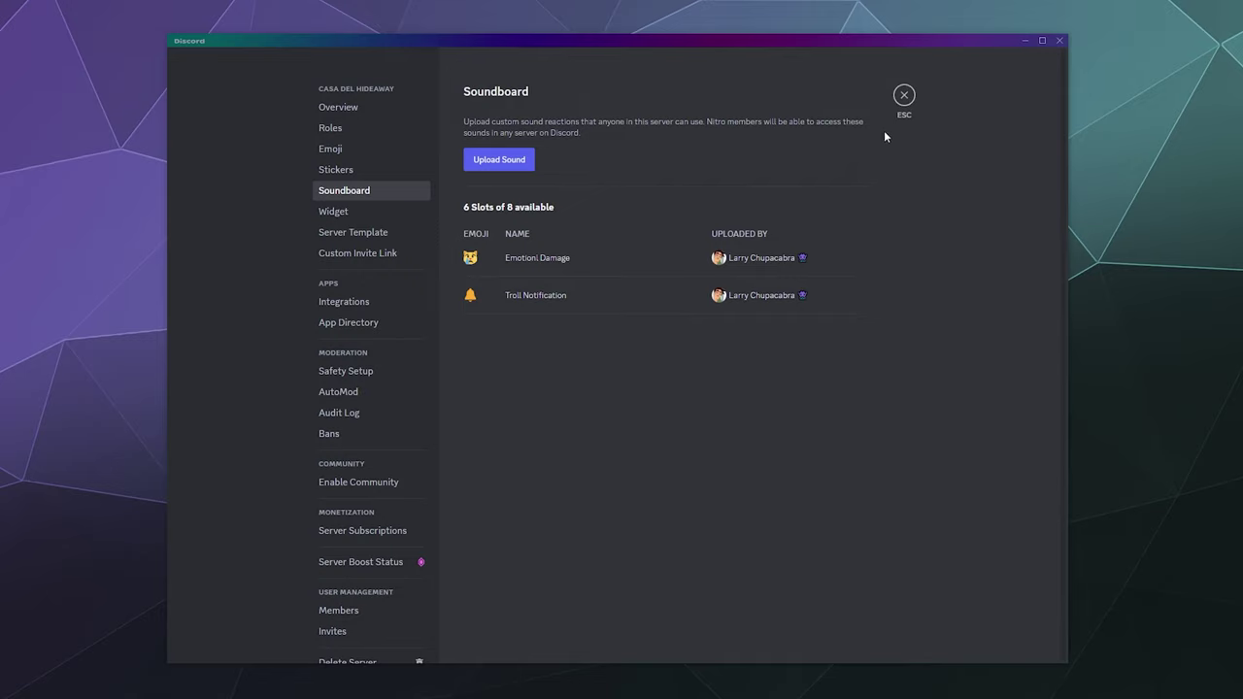
pyautogui.click(902, 97)
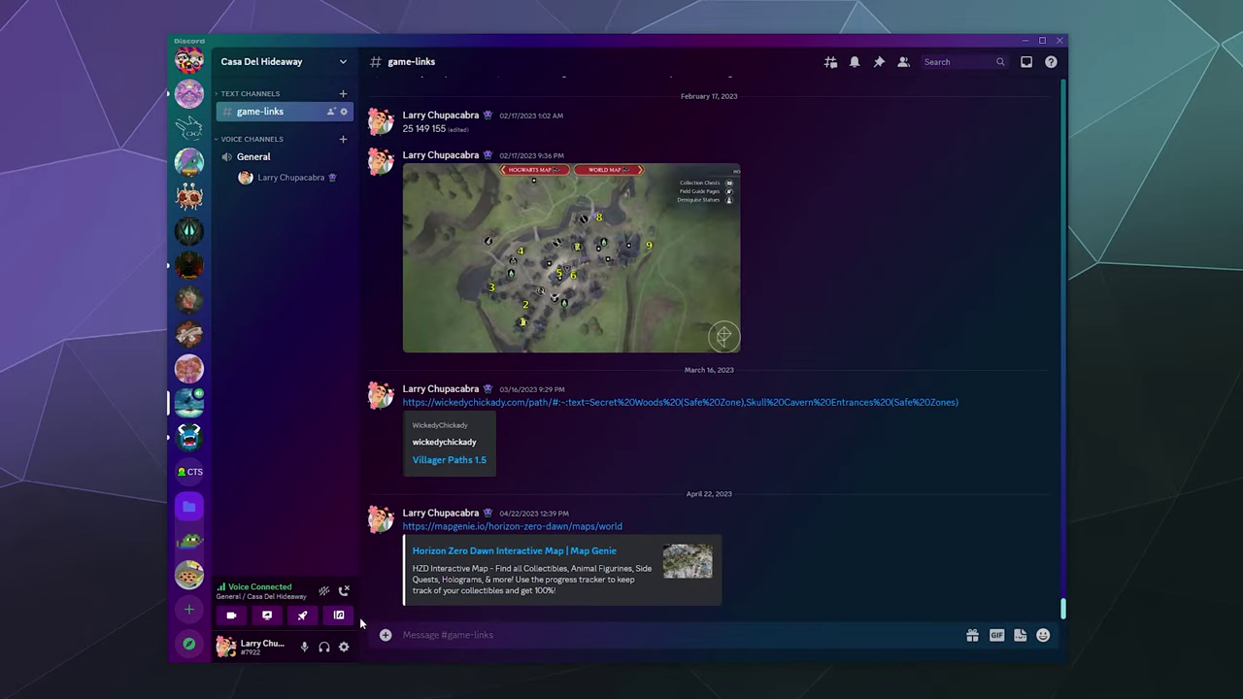
# Step: Open the voice channel's soundboard, look through the sounds of Casa Del Hideaway and the other servers, and close it
pyautogui.click(346, 618)
pyautogui.scroll(-5, 444, 439)
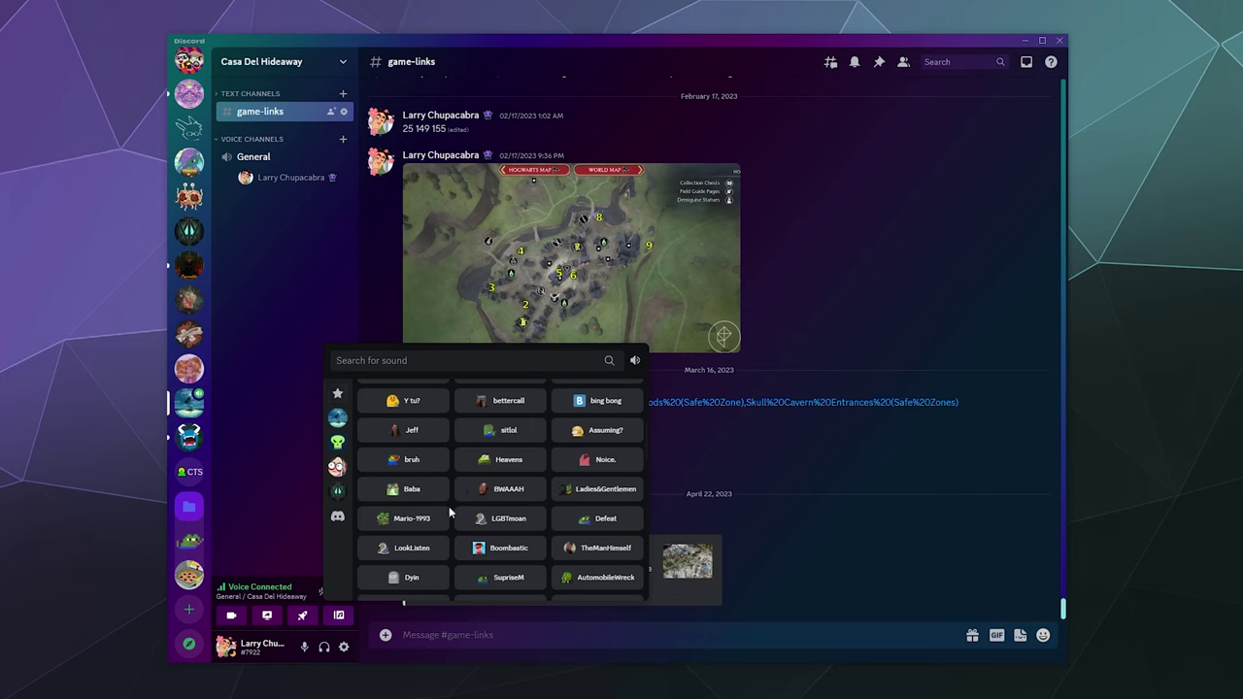
pyautogui.scroll(-2, 505, 498)
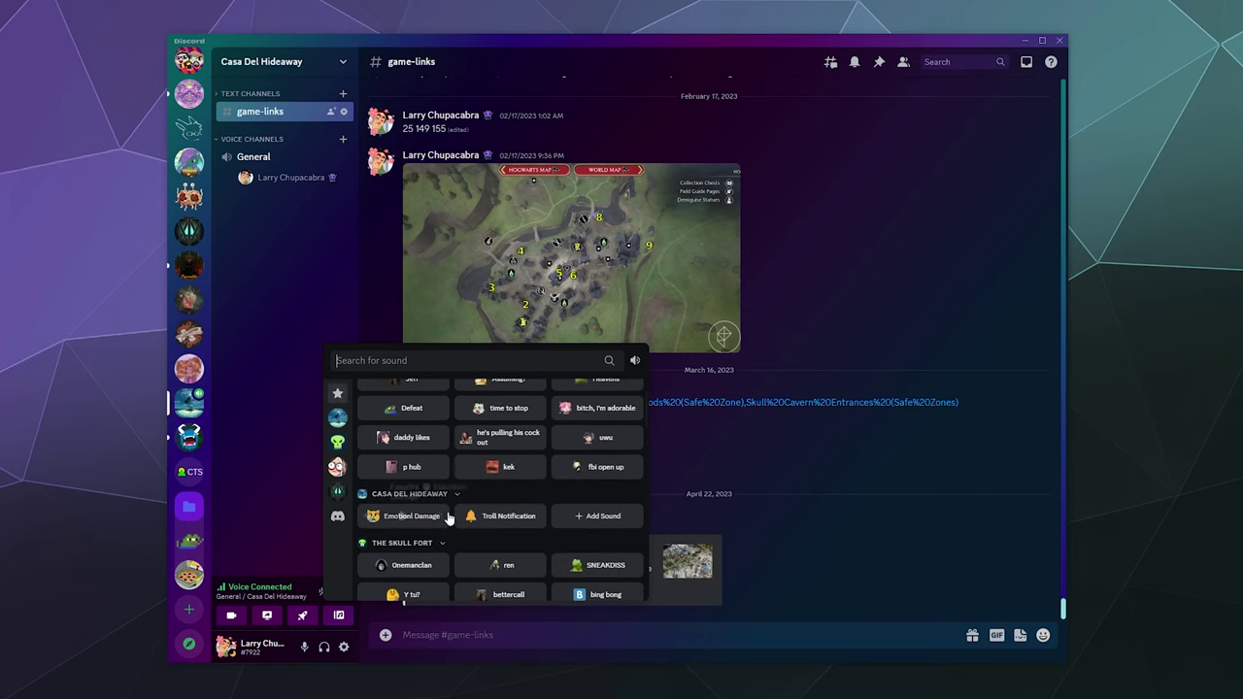
pyautogui.scroll(3, 513, 524)
pyautogui.scroll(-2, 513, 527)
pyautogui.scroll(-2, 505, 539)
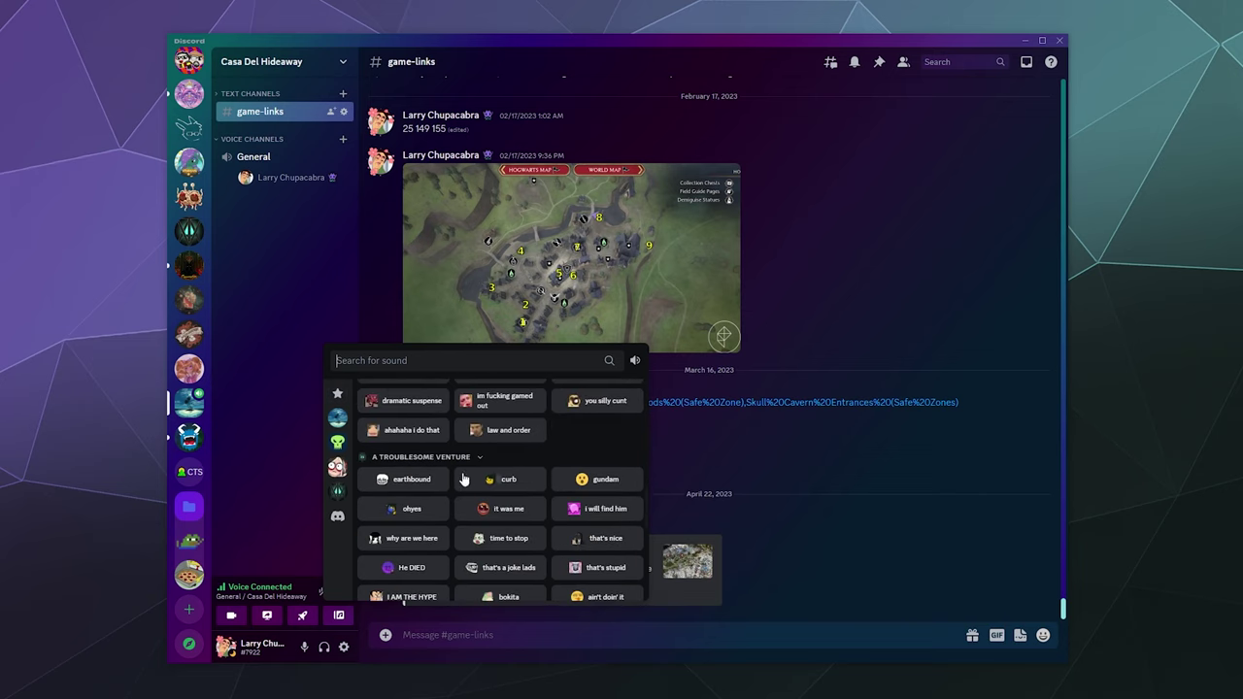
pyautogui.scroll(1, 563, 465)
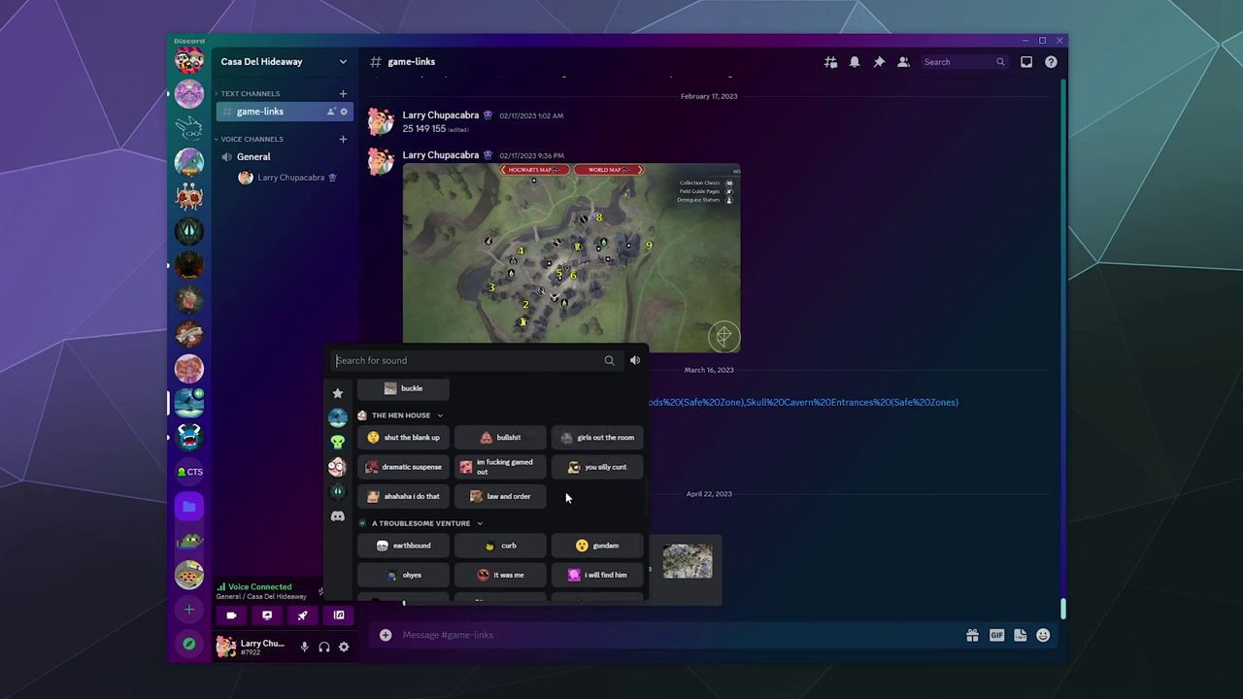
pyautogui.scroll(-3, 558, 511)
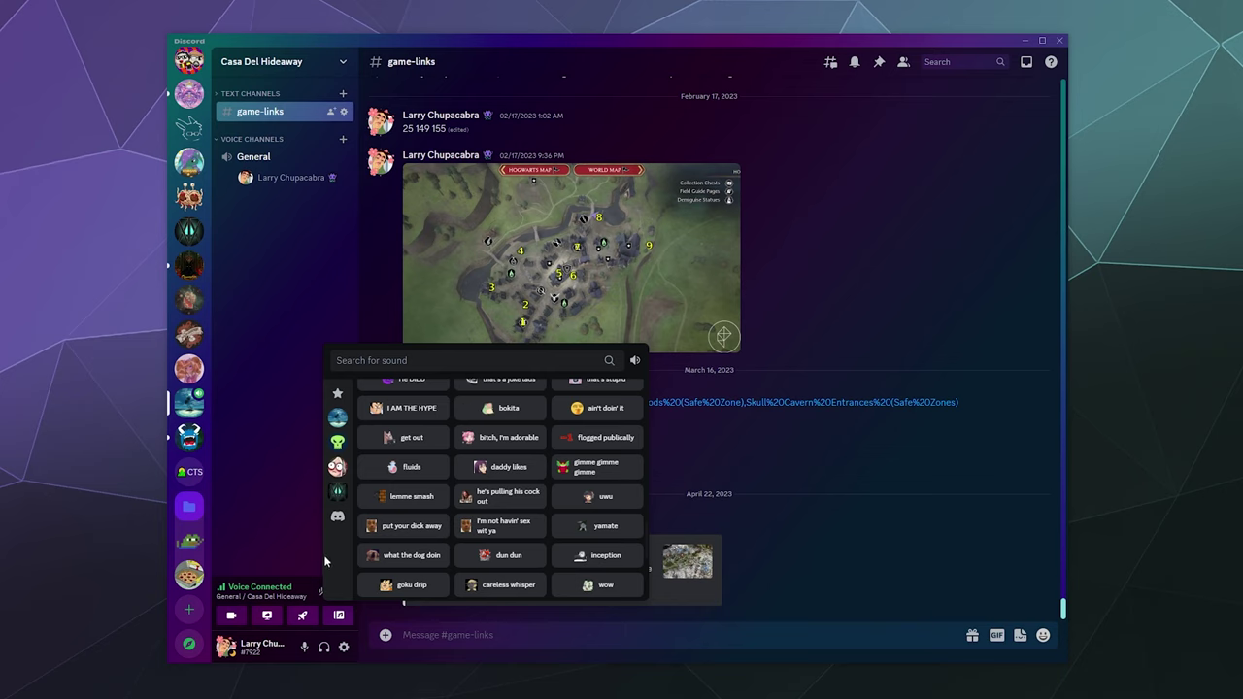
pyautogui.click(255, 466)
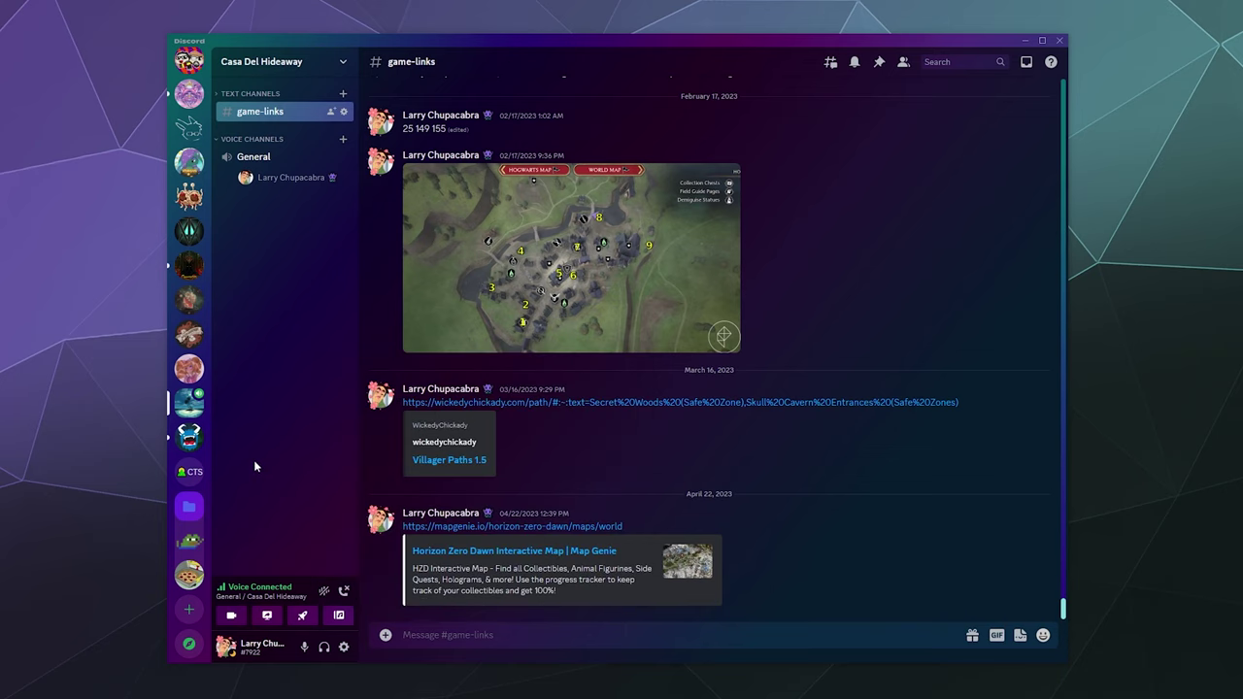